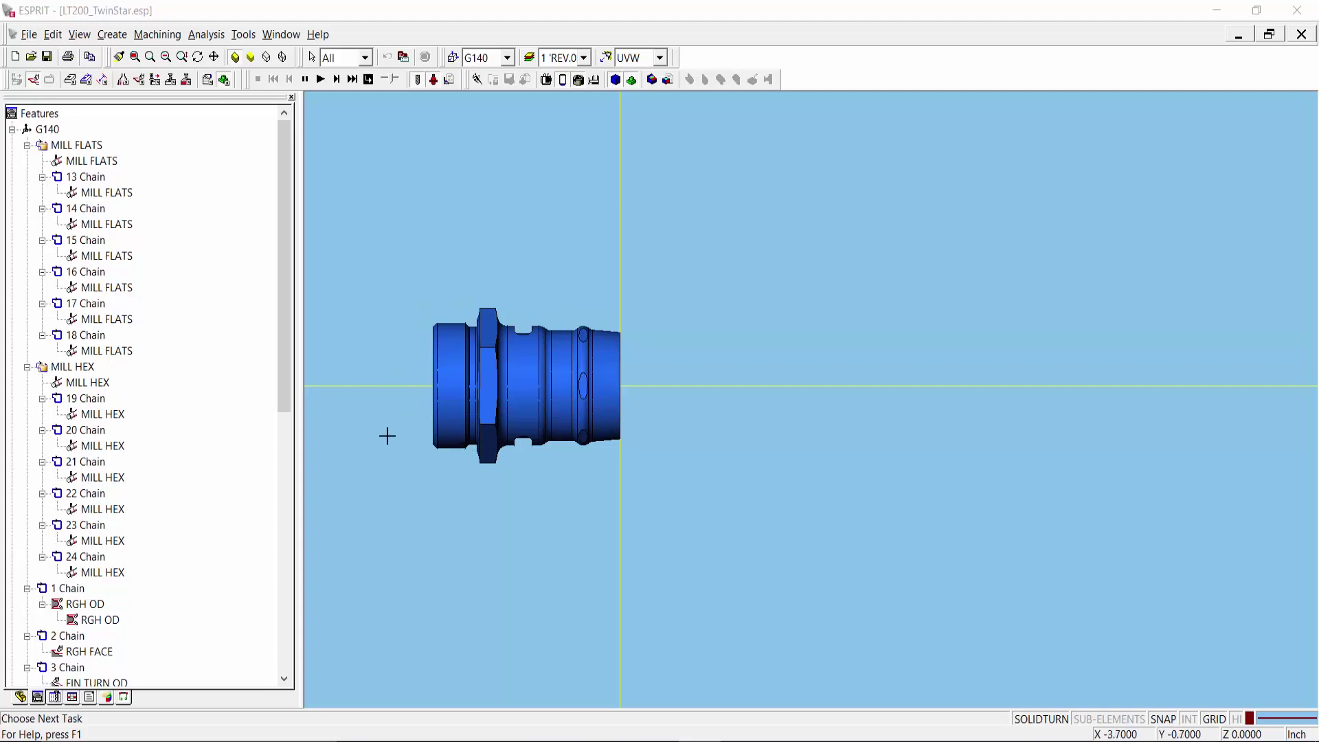
- Zoom in on the turned part in the viewport
scroll(916, 328, up, 1)
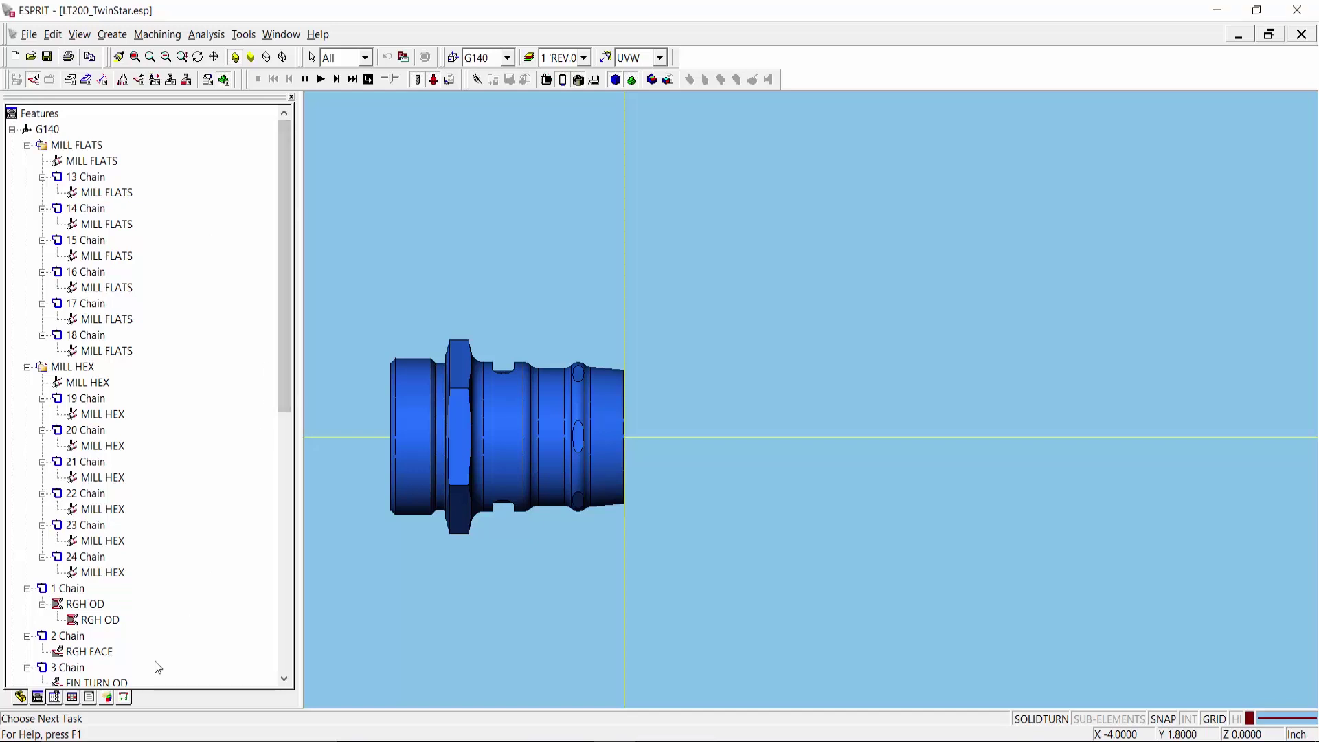
- Show the Turret A/B operations list and add a Stock column through the Field Chooser
click(73, 698)
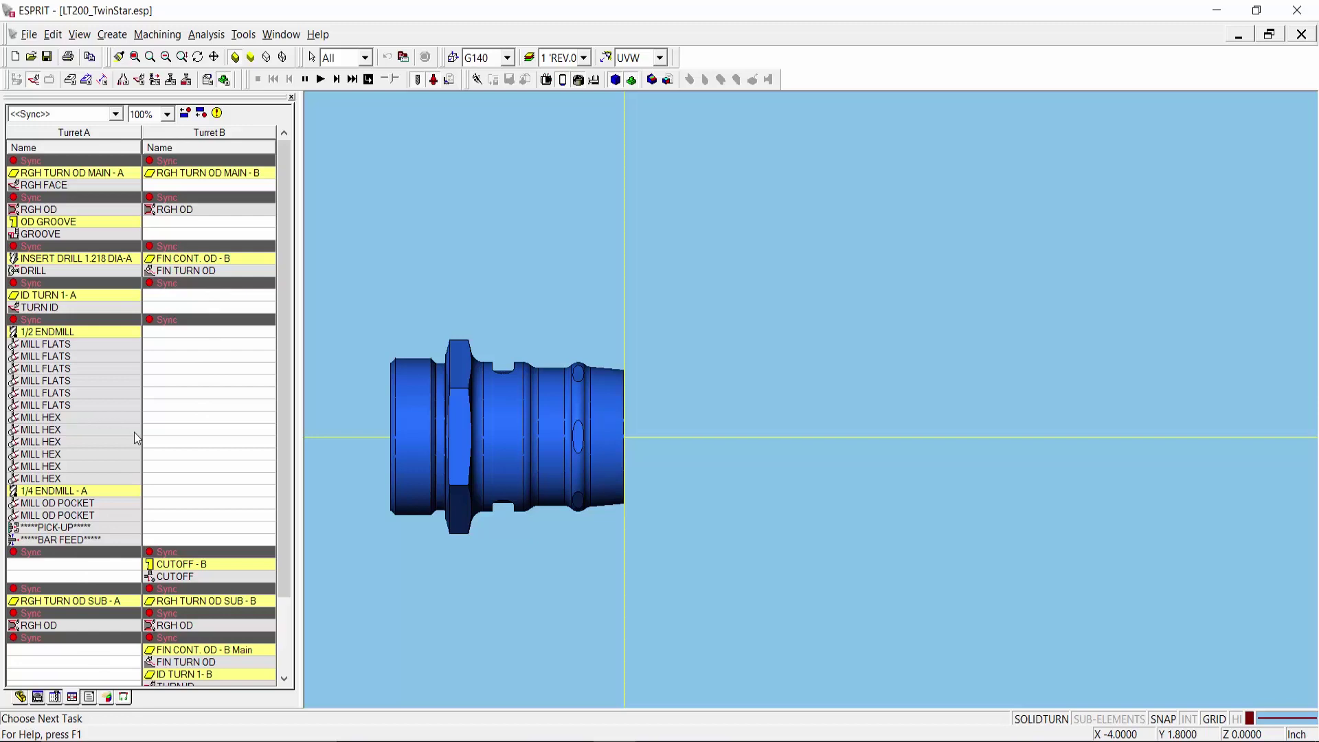
right_click(102, 146)
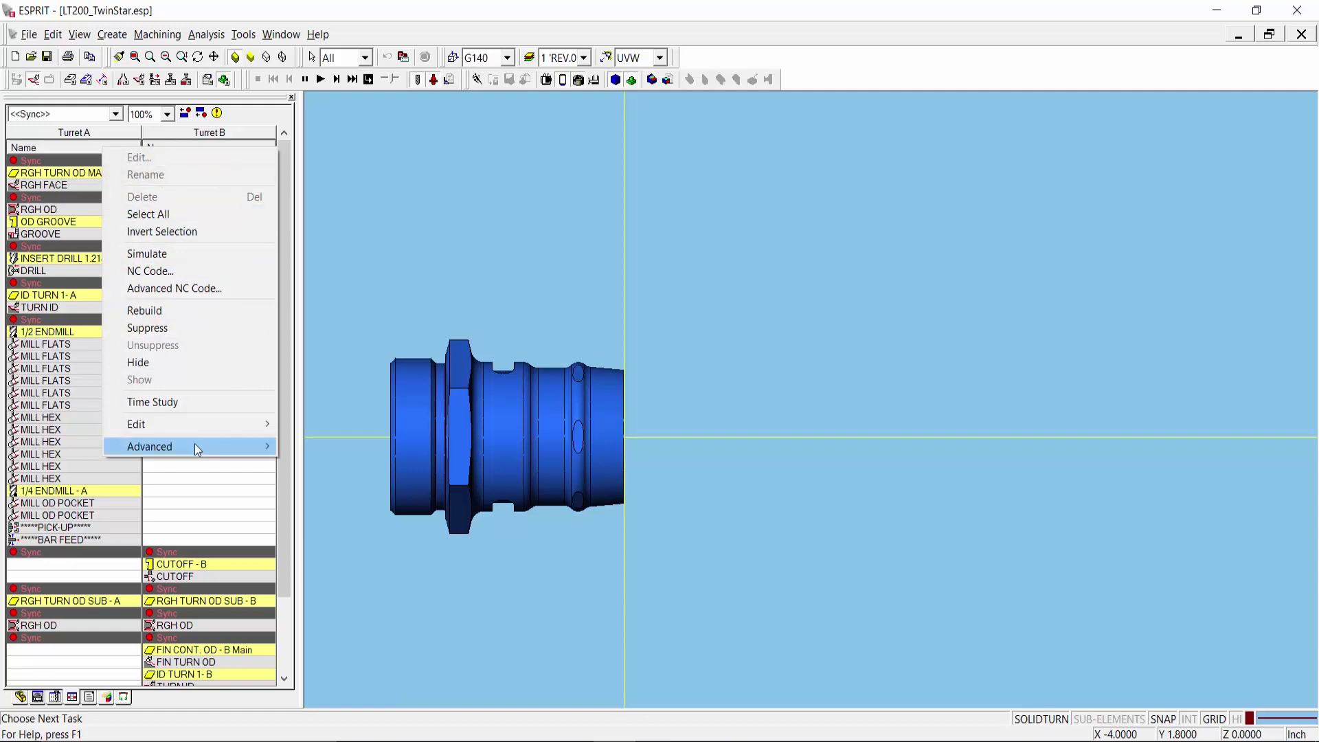
mouse_move(195, 445)
click(336, 507)
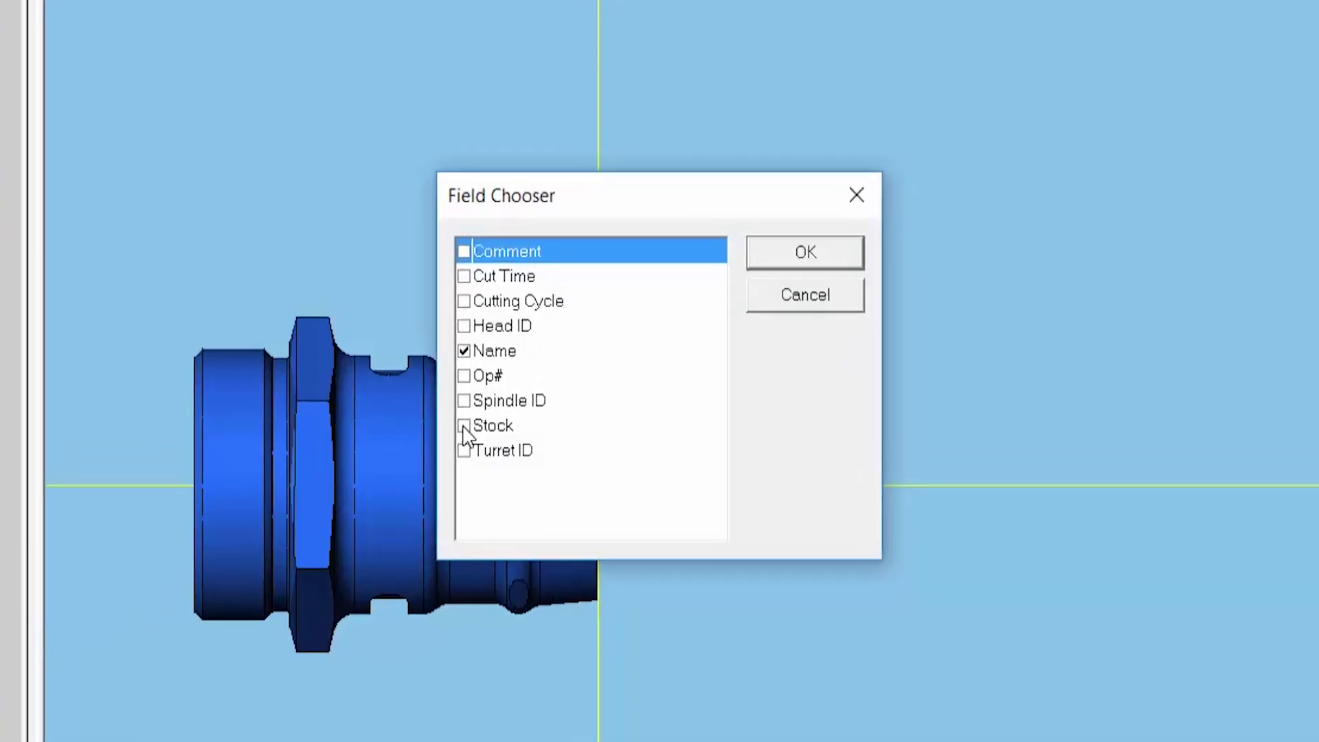
click(464, 426)
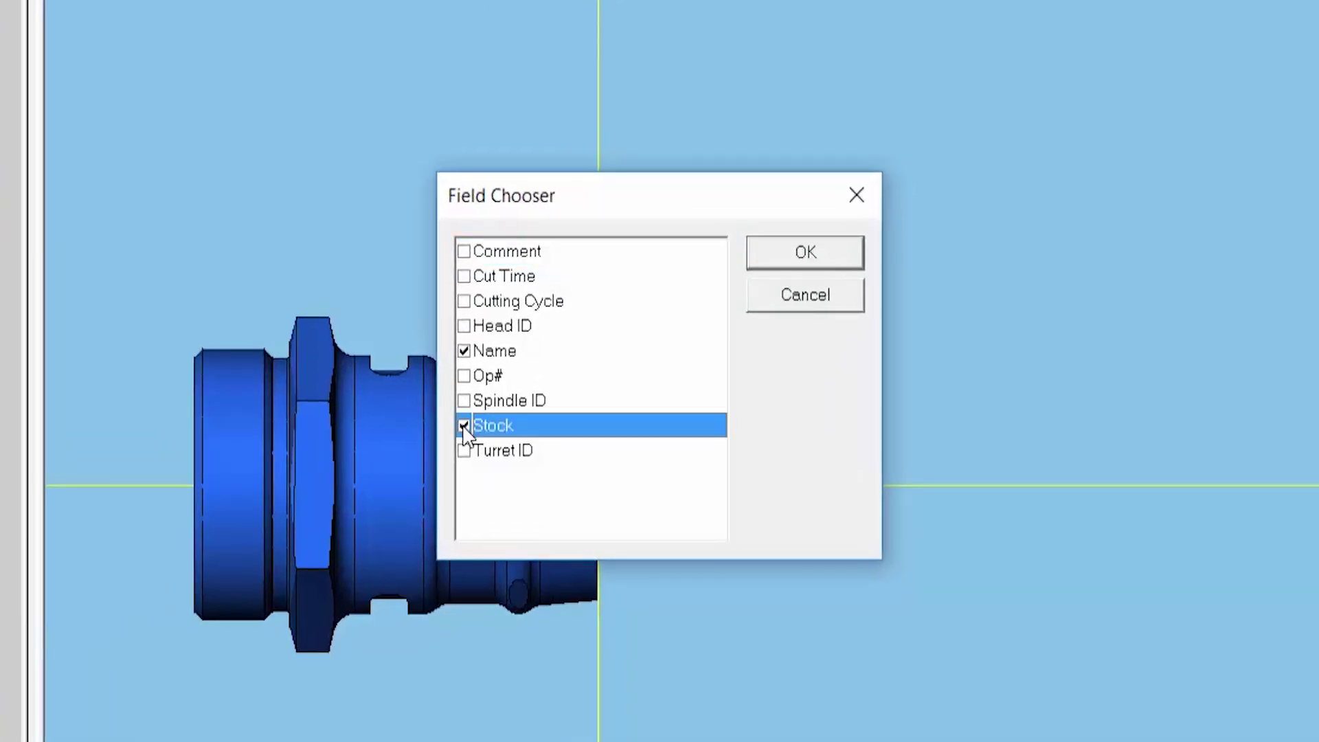
click(845, 257)
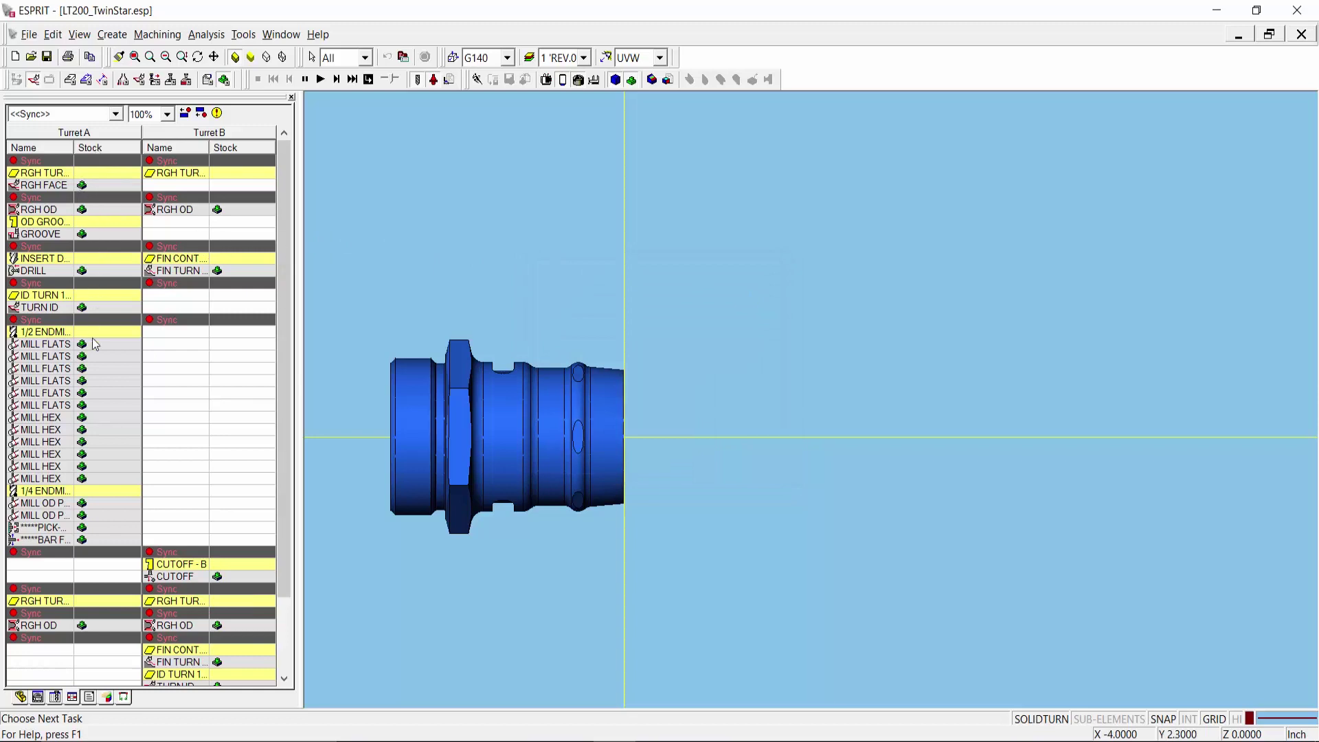
- Widen the Turret A Name column and zoom the view out
drag(110, 150, 110, 150)
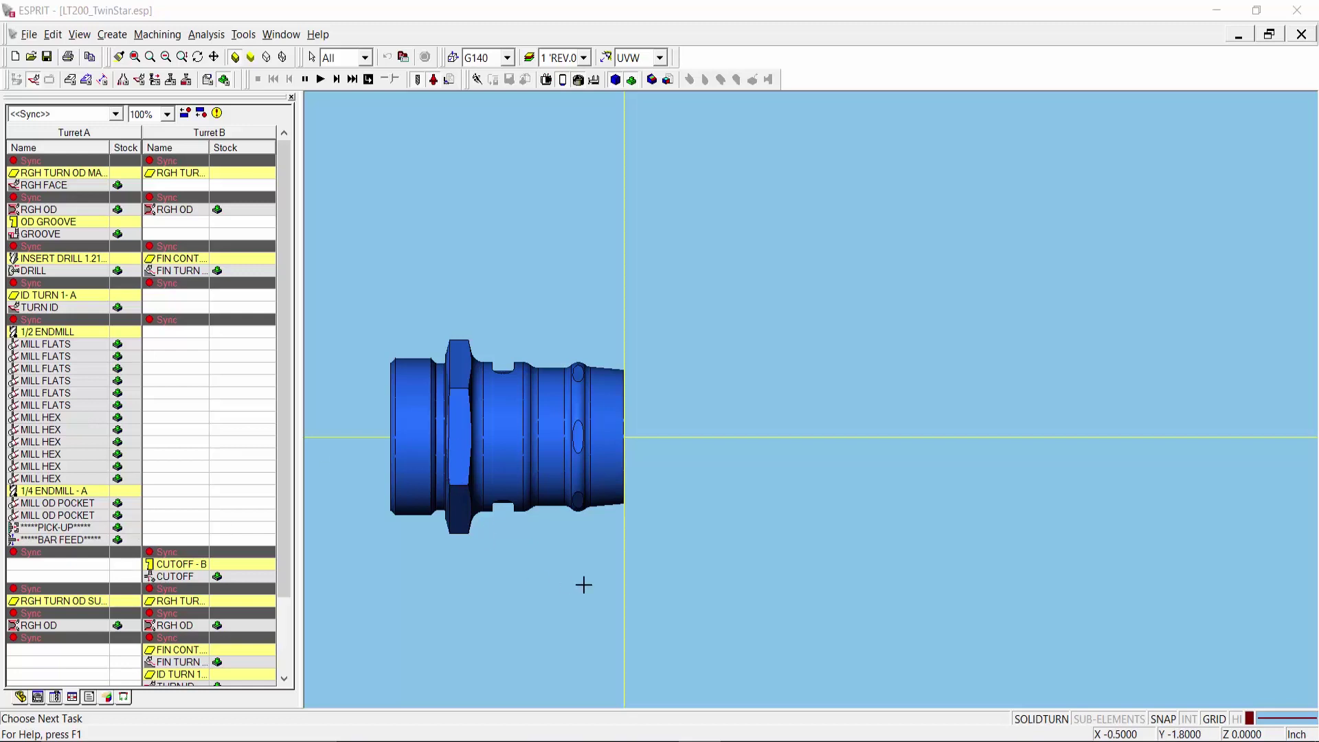
scroll(616, 263, down, 3)
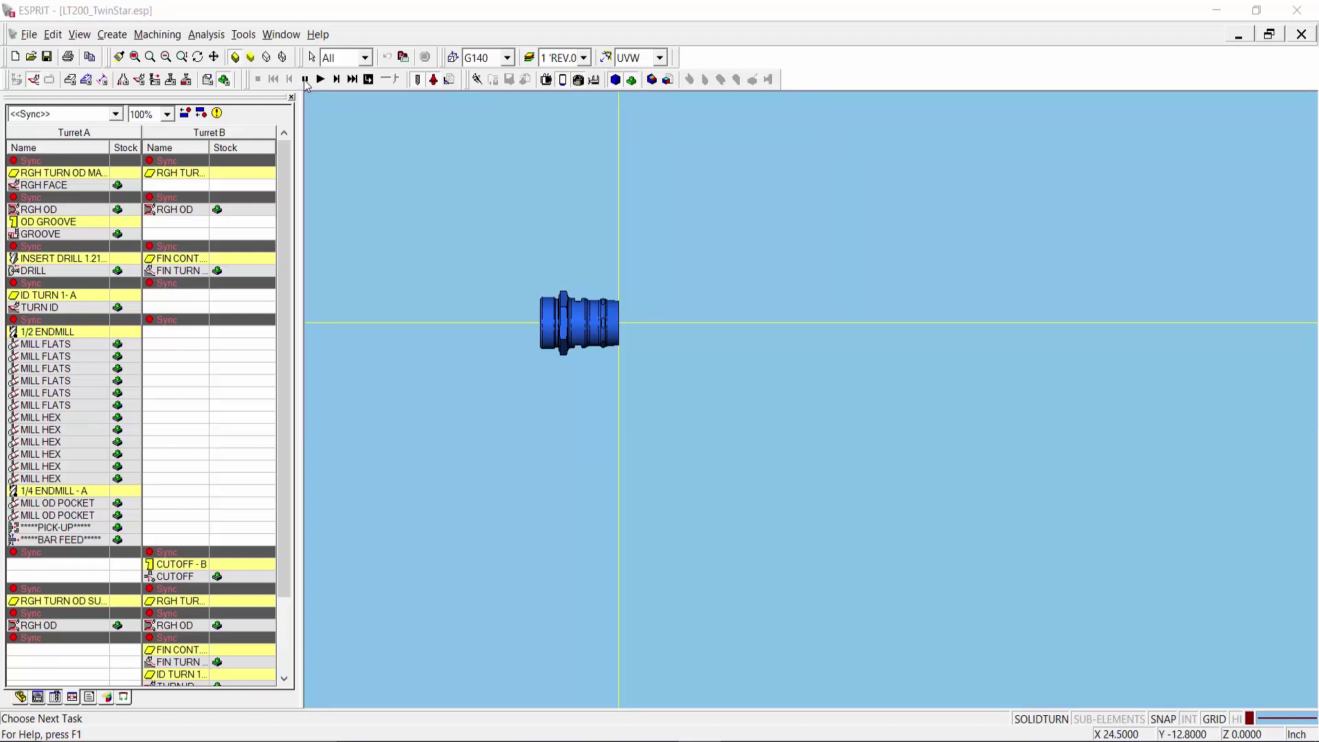
- Run and play the machine simulation, with stock only in the main spindle
click(319, 80)
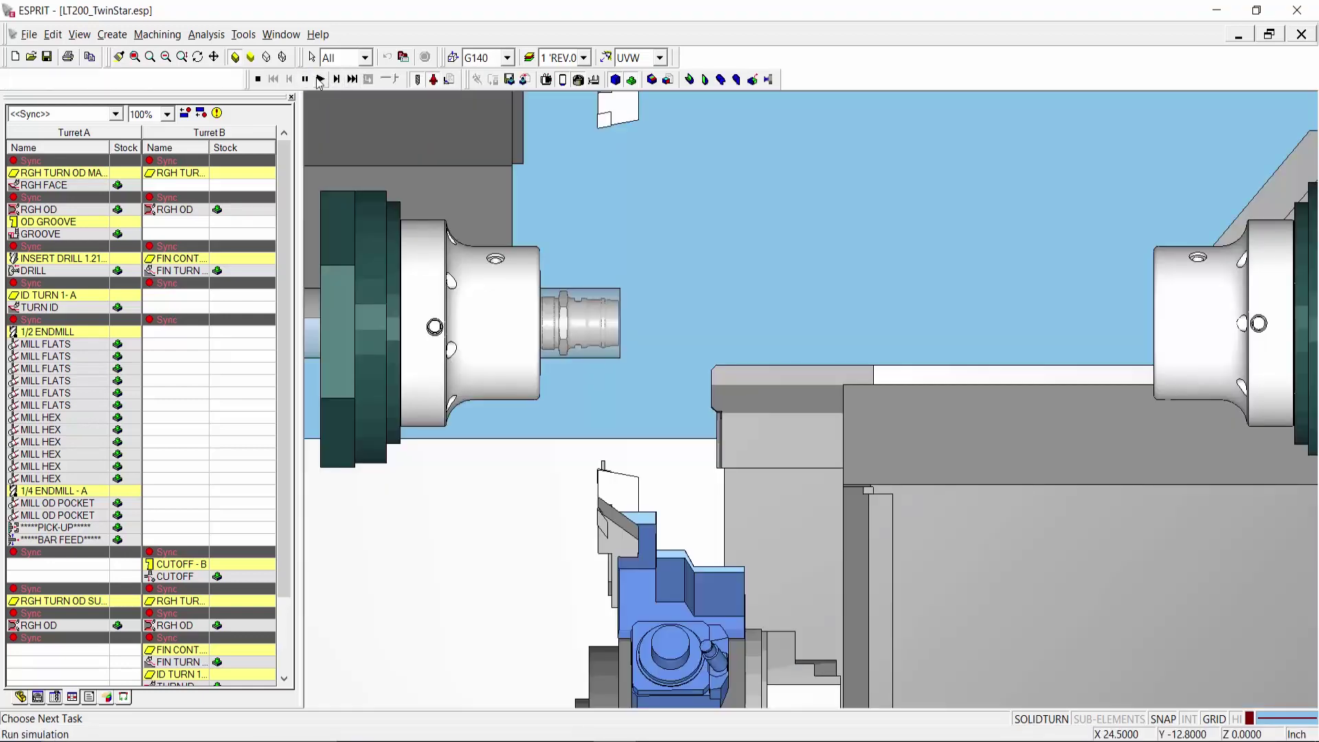
click(319, 79)
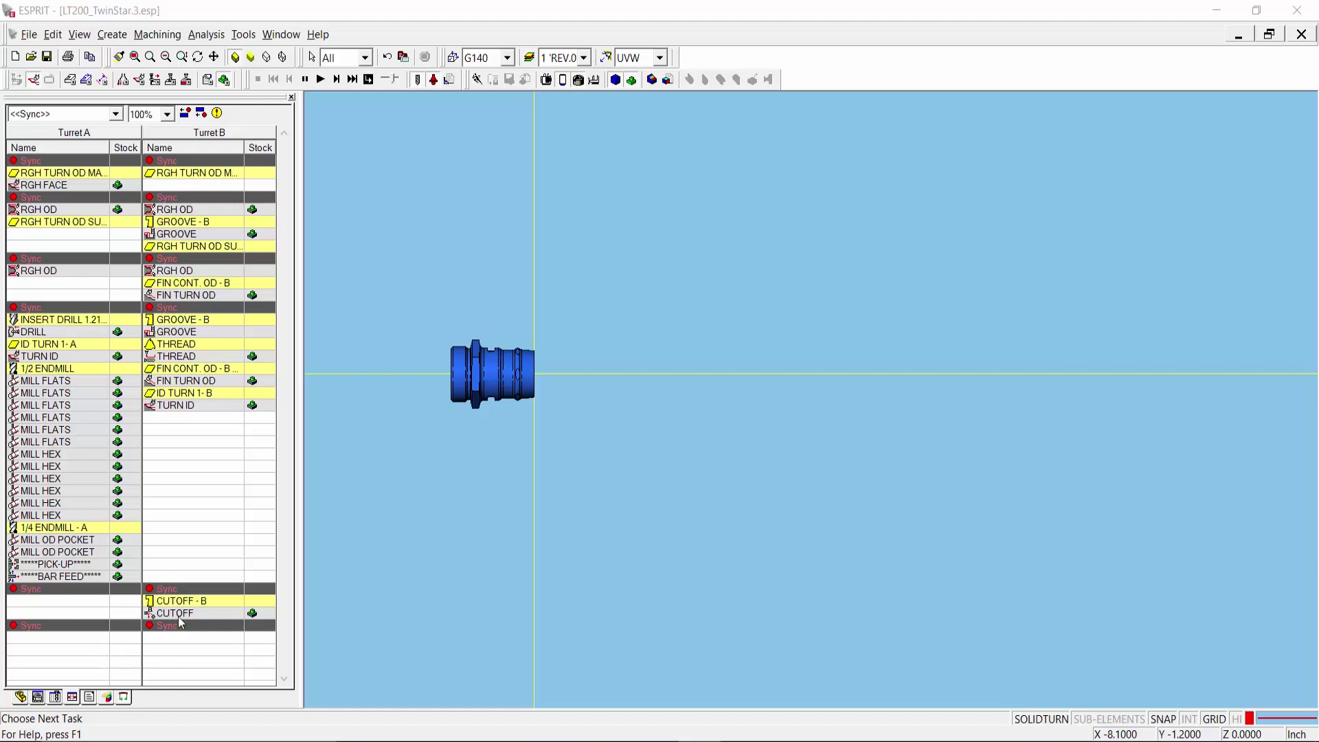
- Rerun the simulation to confirm the empty sub spindle, exit, and show SolidTurn tools
click(307, 79)
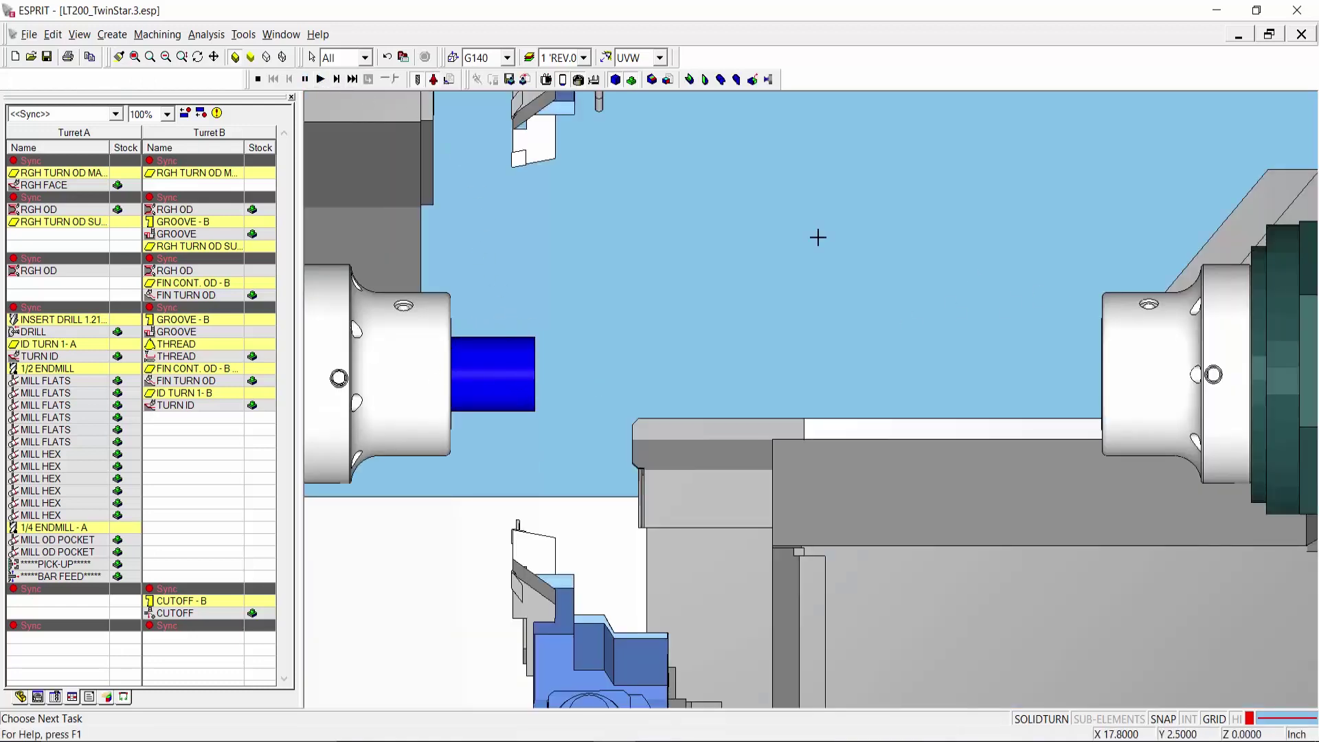
click(258, 80)
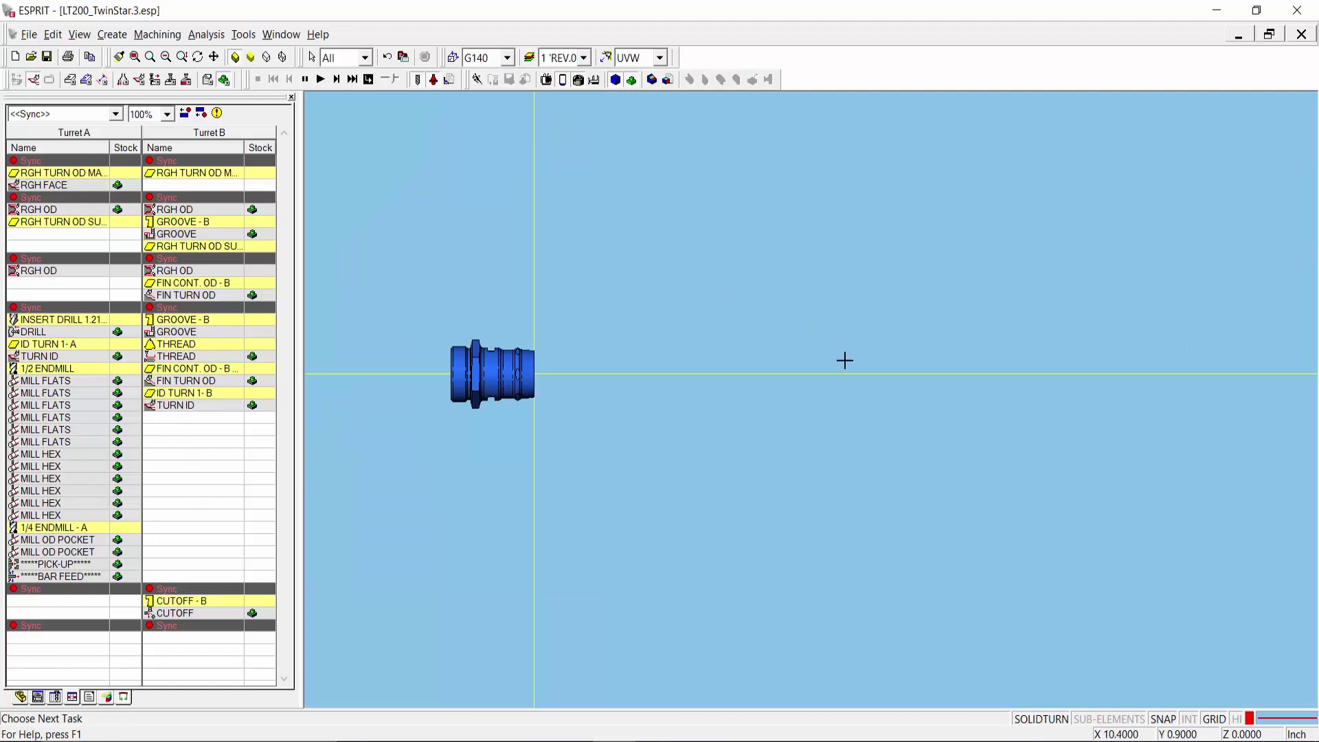
click(139, 81)
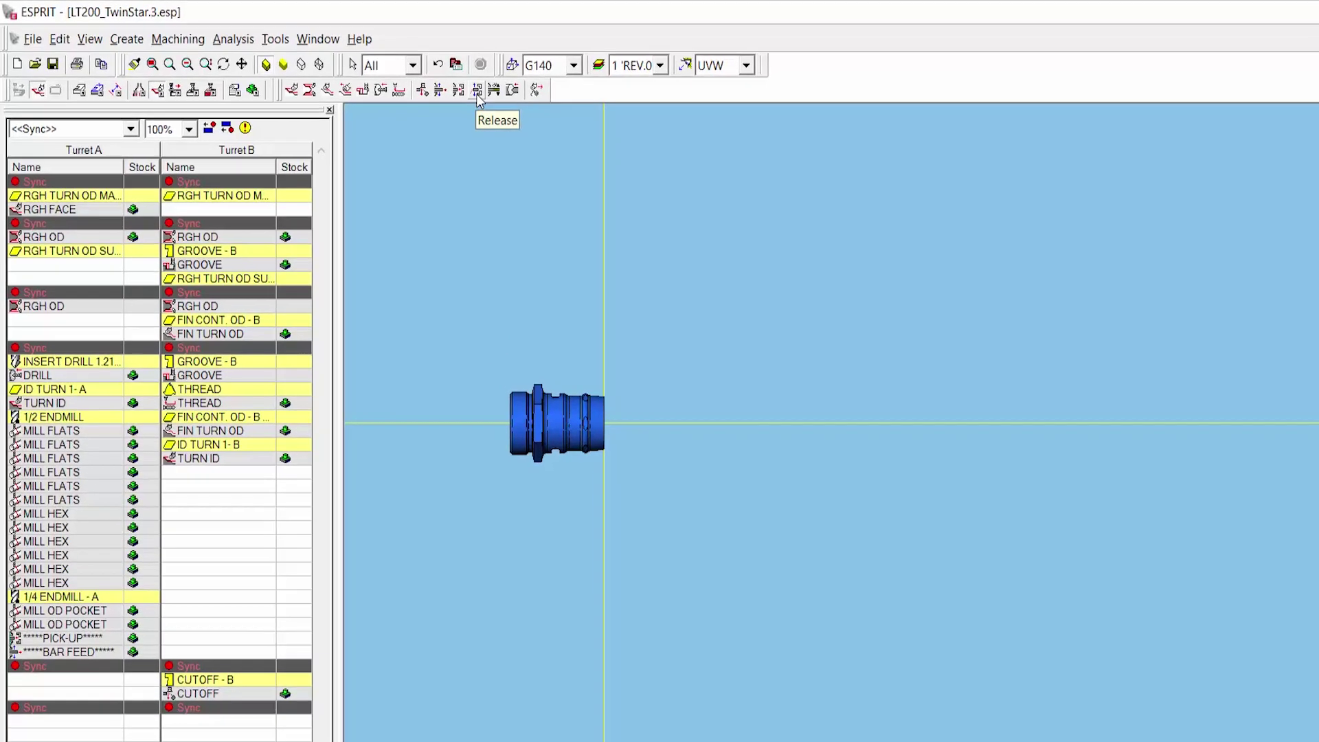
click(421, 80)
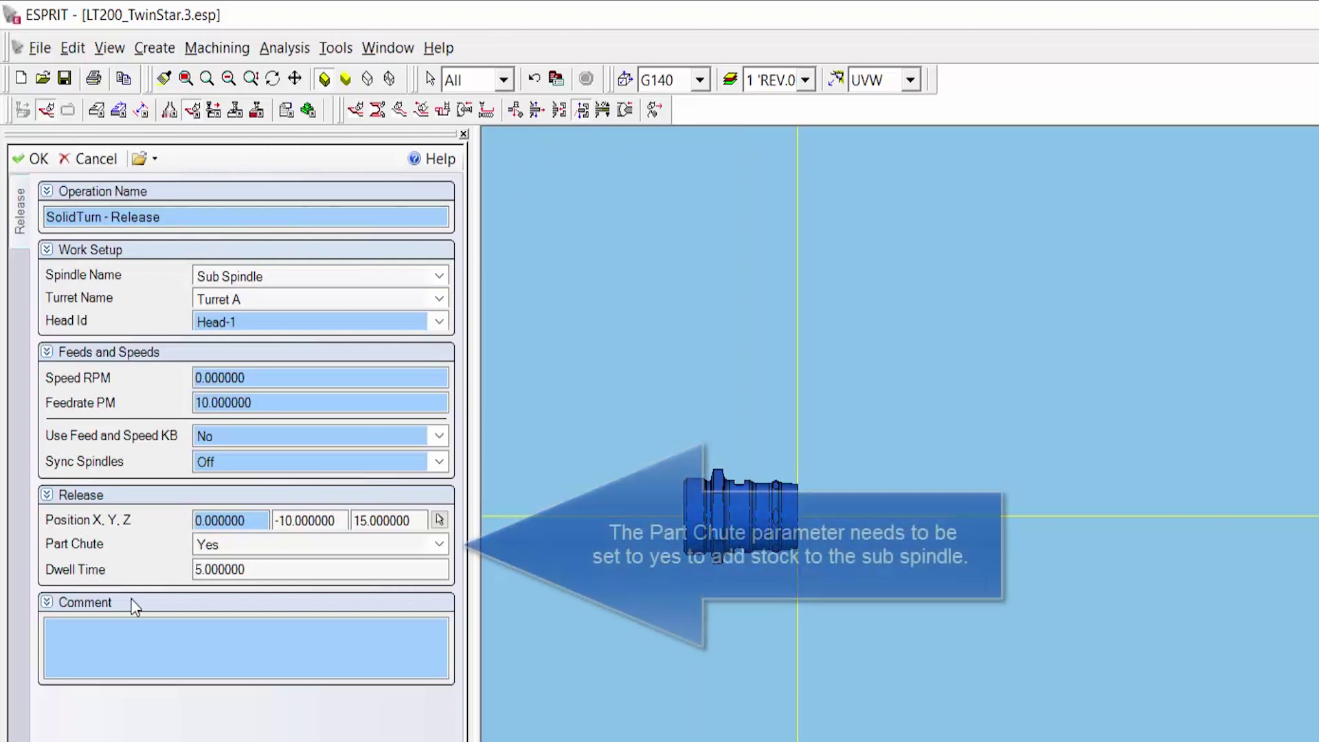
click(38, 157)
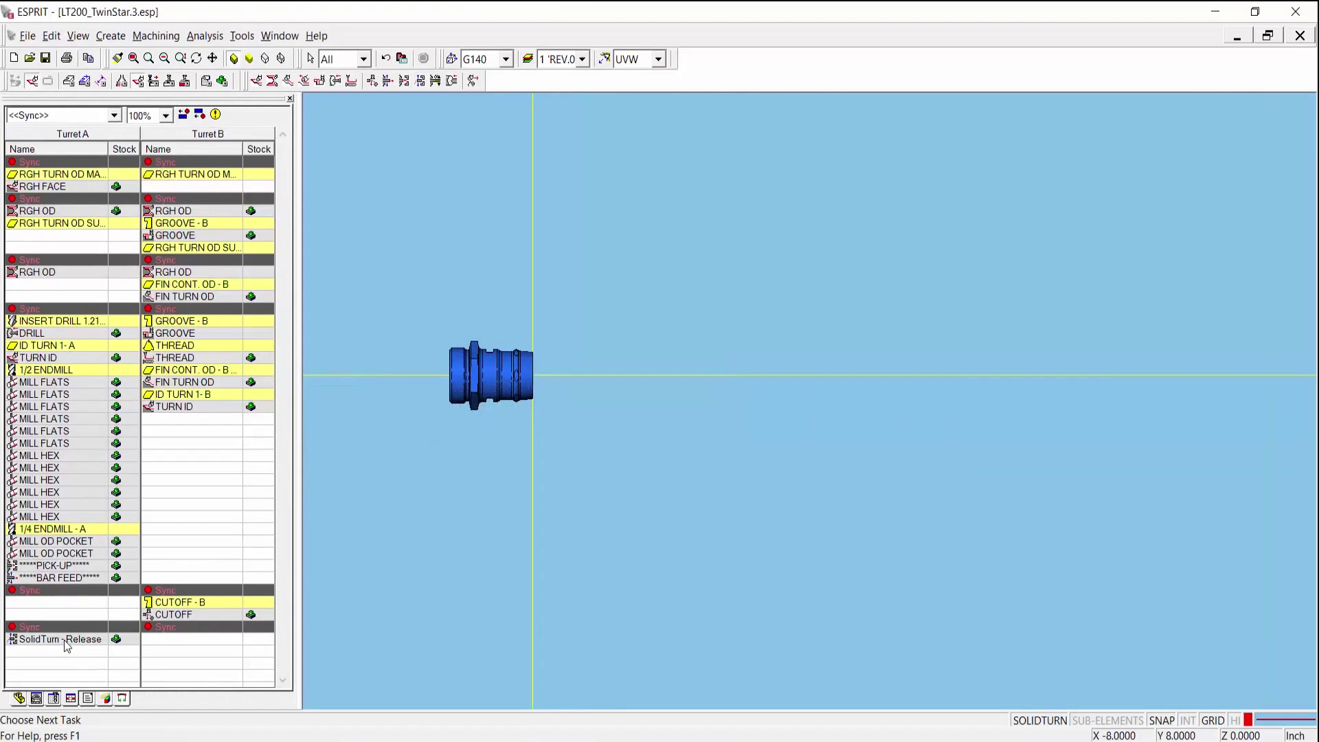
click(95, 741)
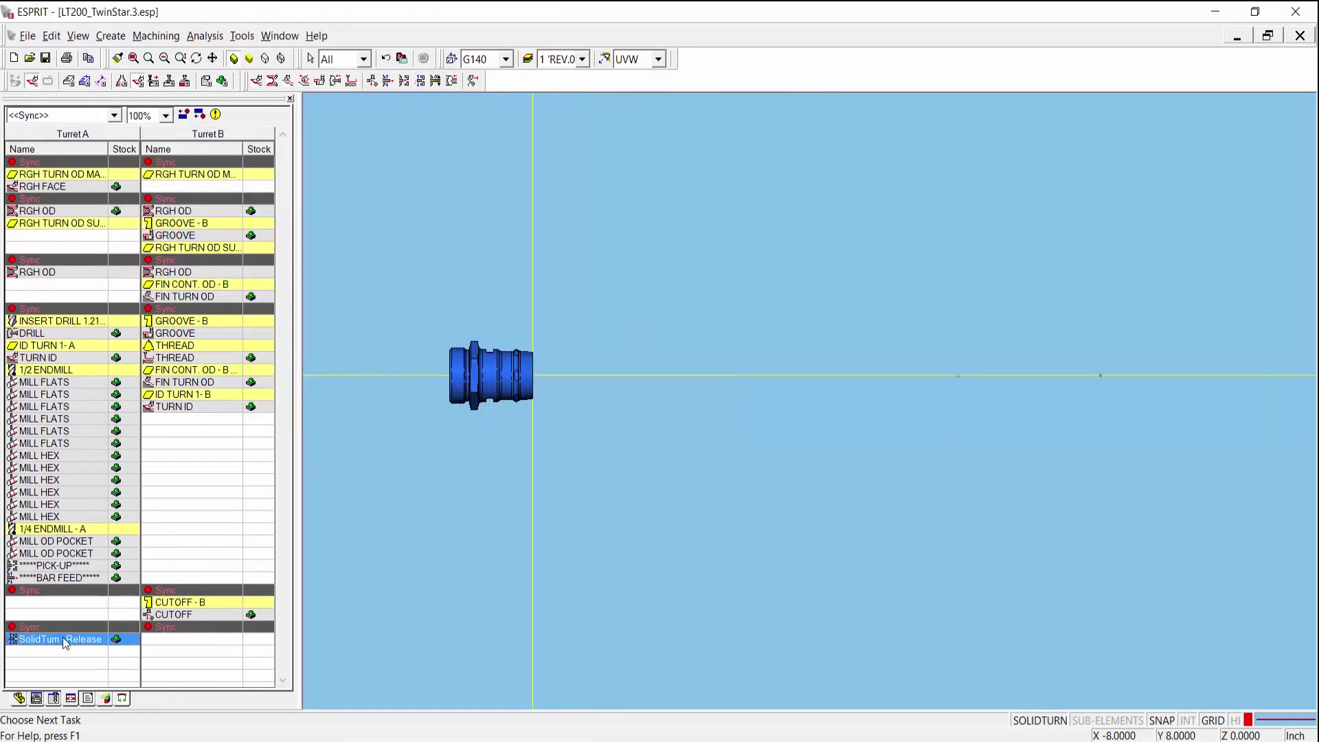
drag(65, 643, 65, 566)
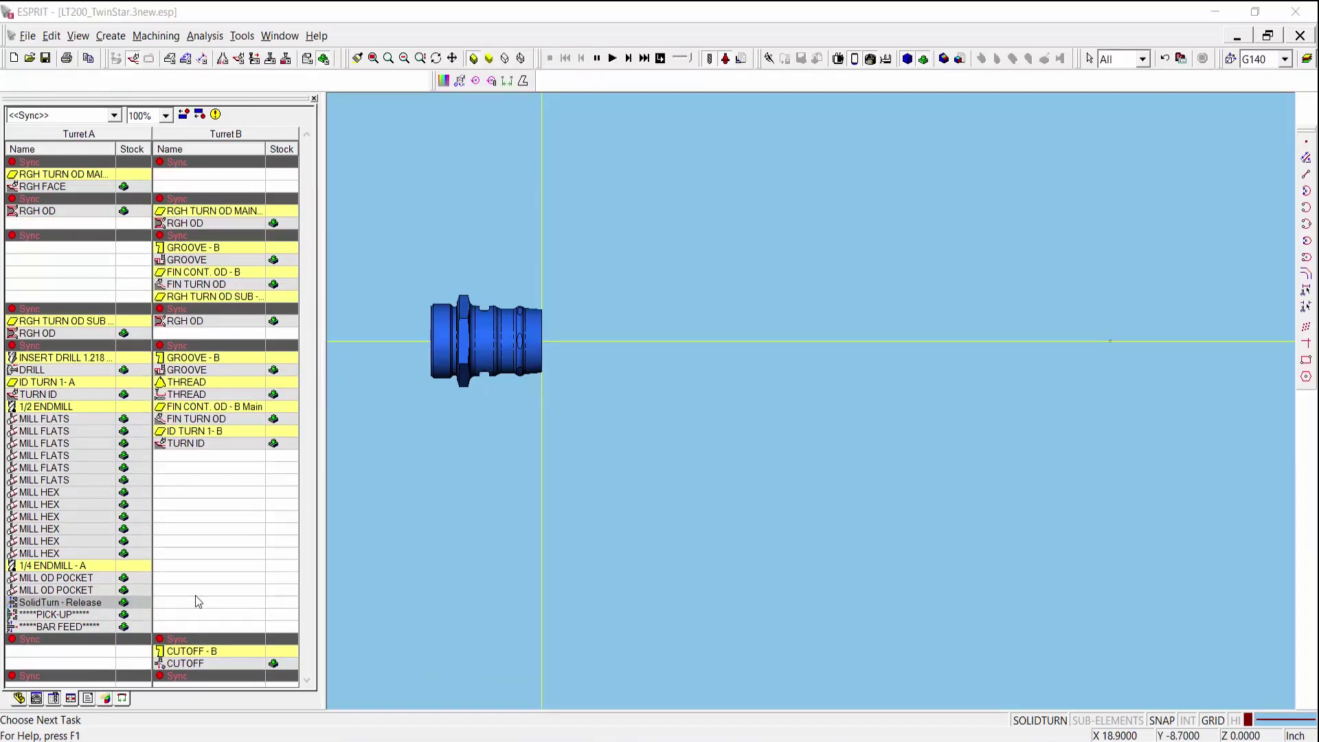
click(29, 604)
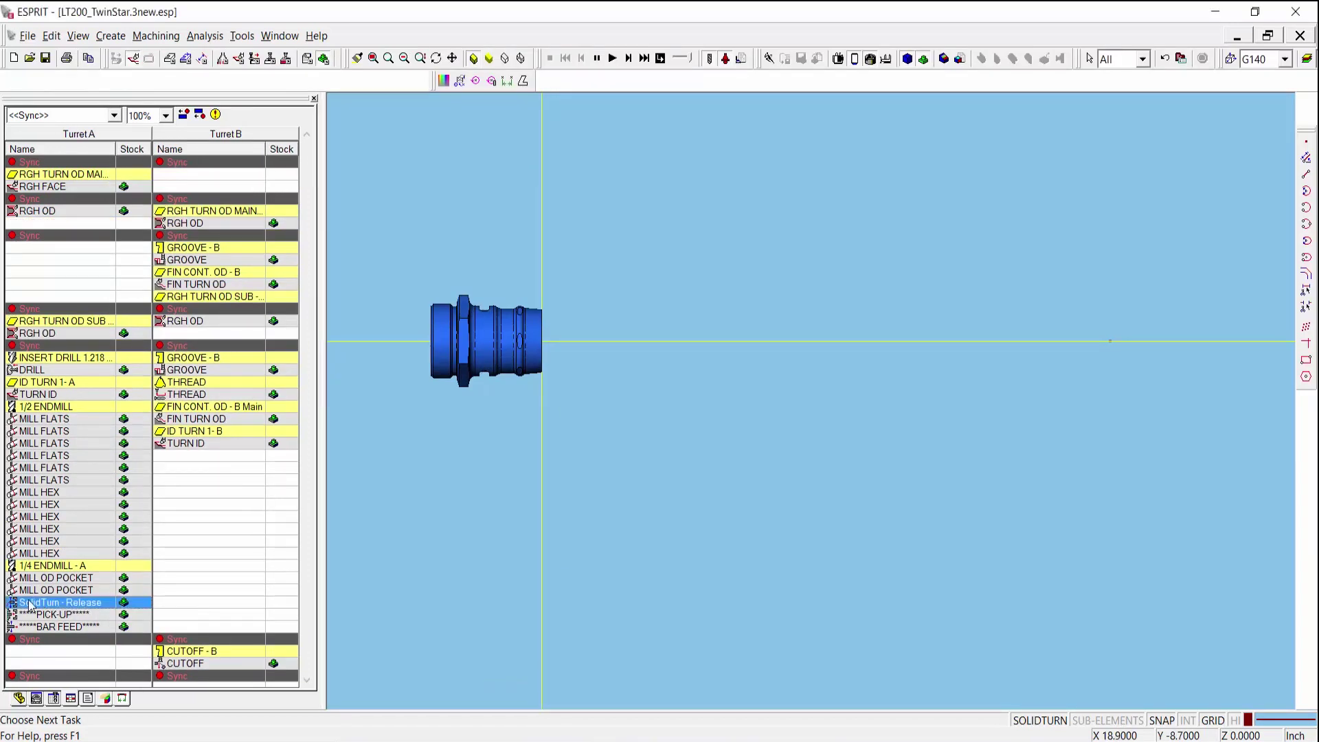
drag(41, 603, 199, 608)
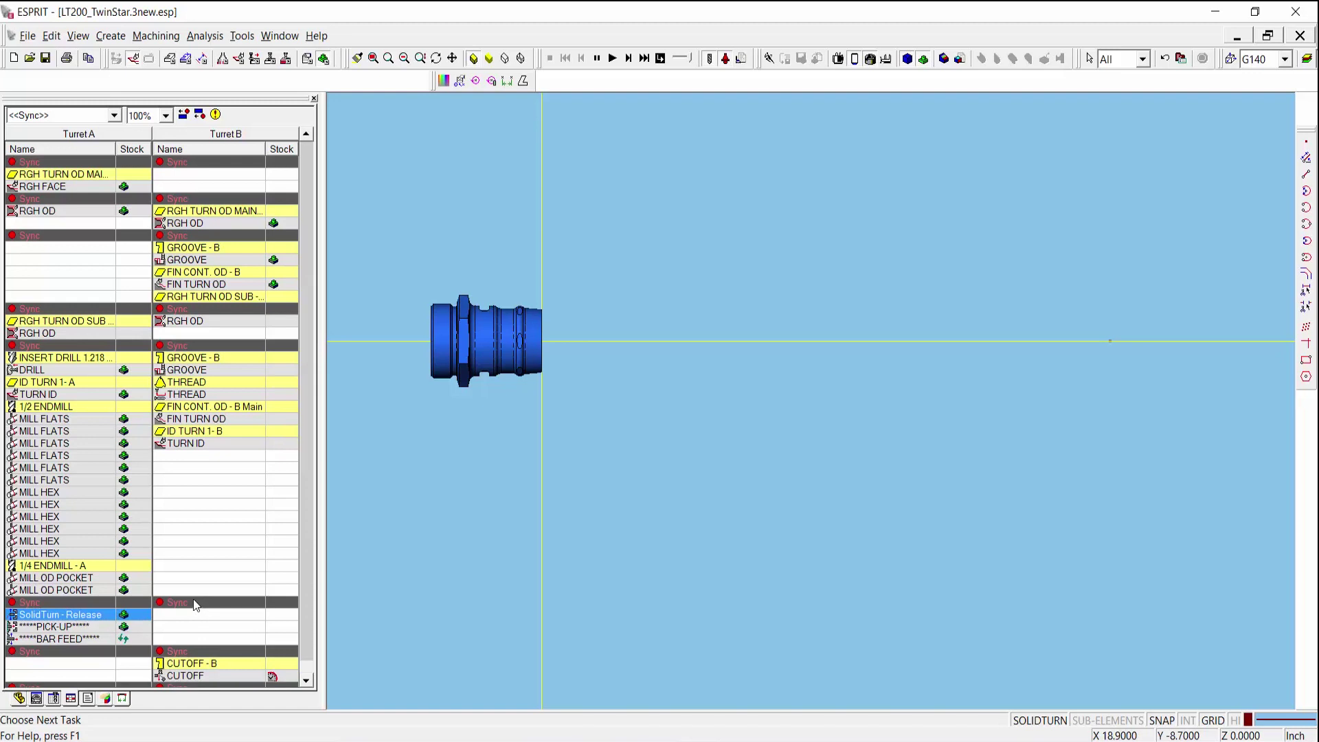
click(597, 59)
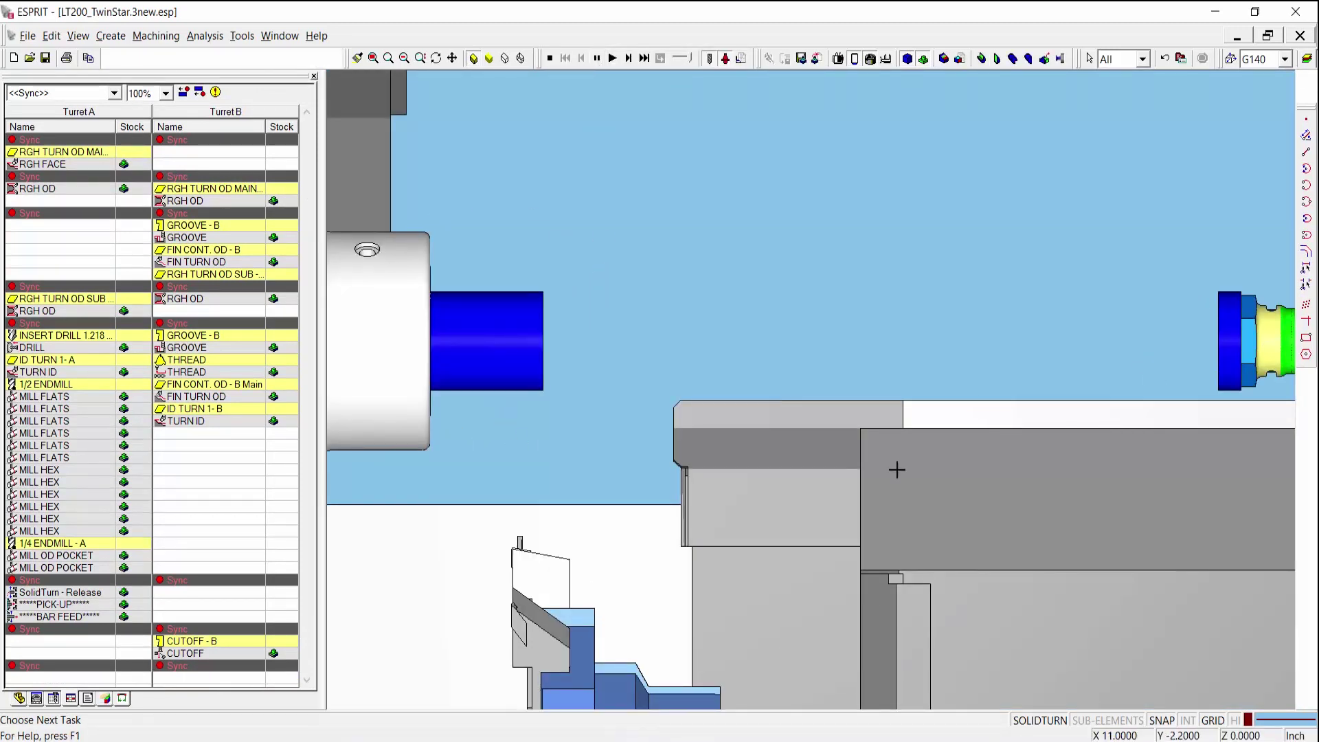
middle_drag(851, 279, 758, 283)
scroll(757, 283, down, 1)
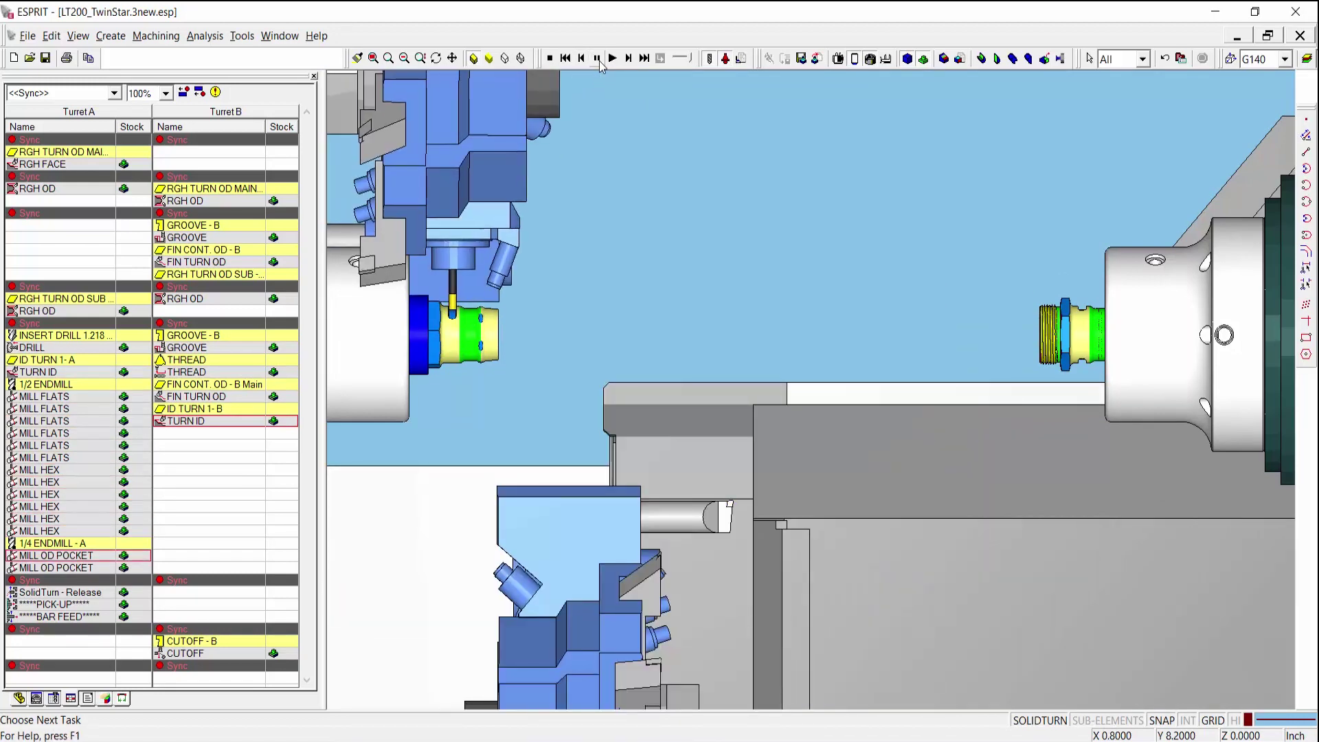
click(550, 59)
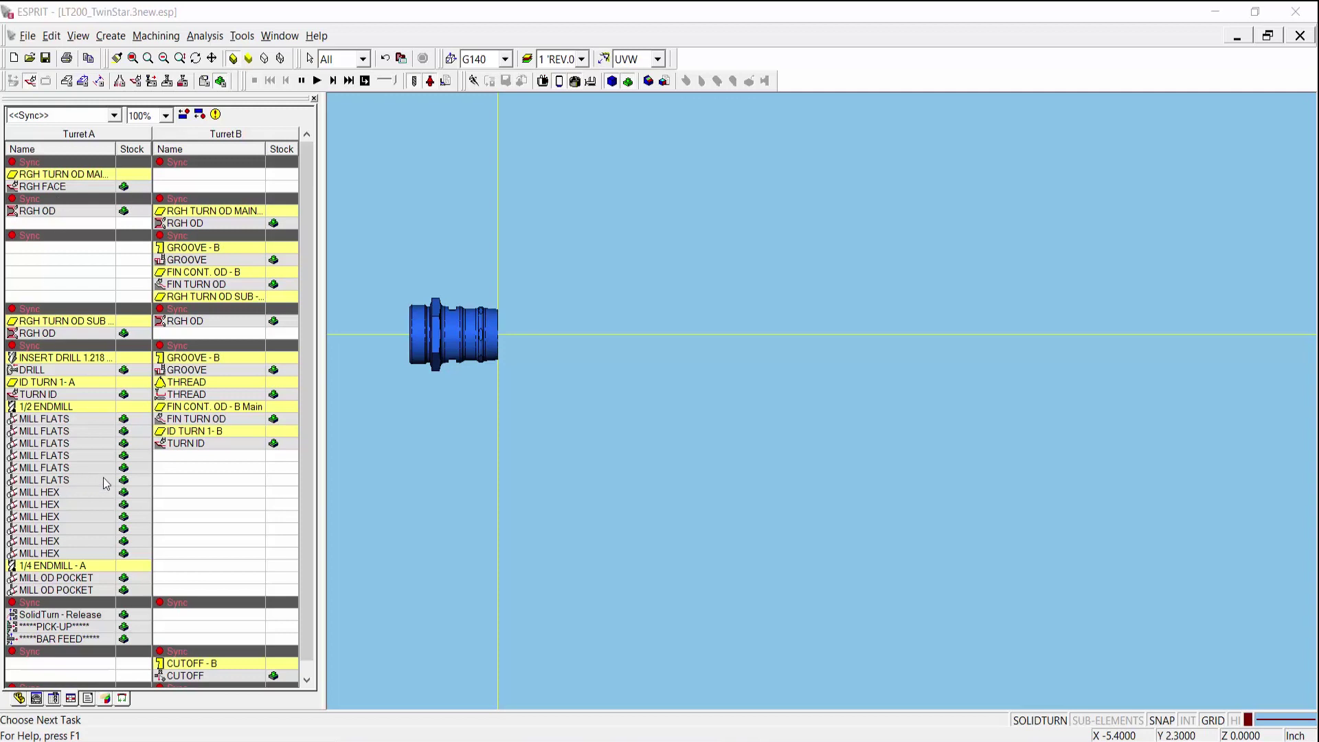
- Delete SolidTurn - Release, run the final simulation, and save the result as Auto Sub Stock
click(90, 618)
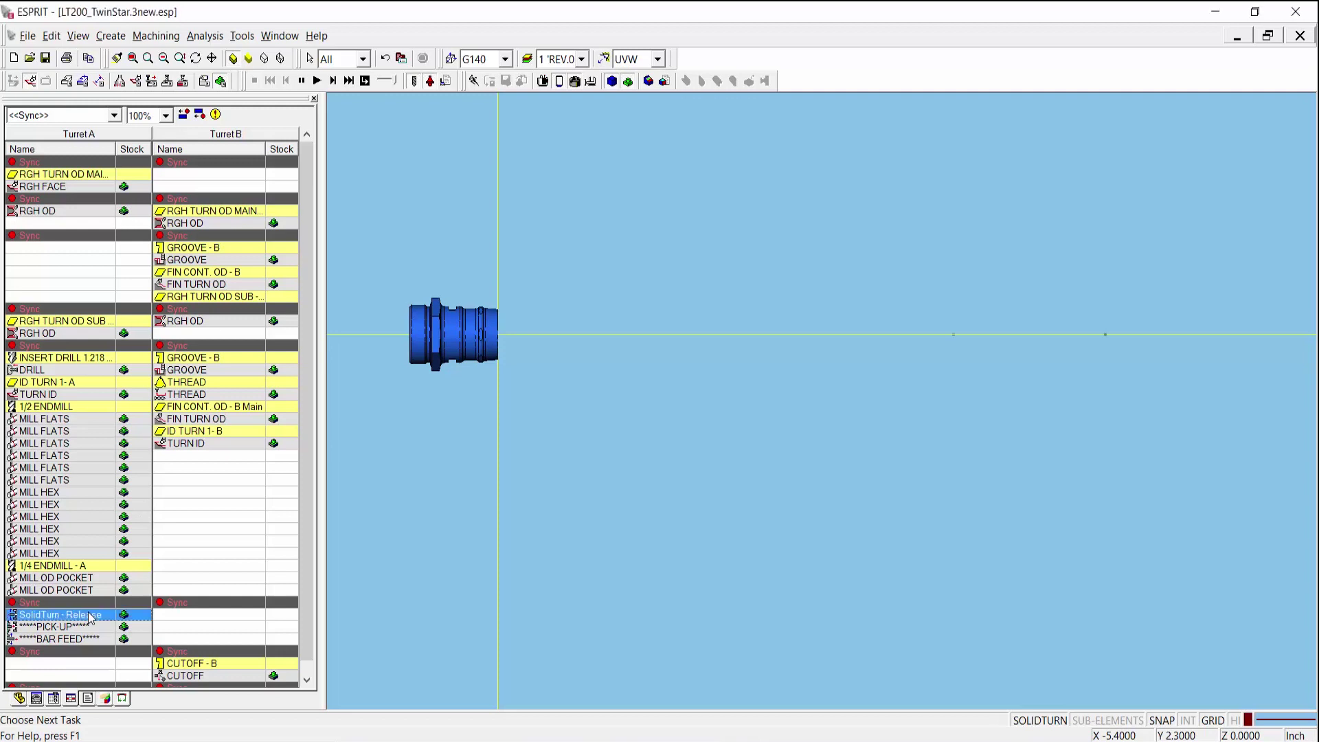
key(Delete)
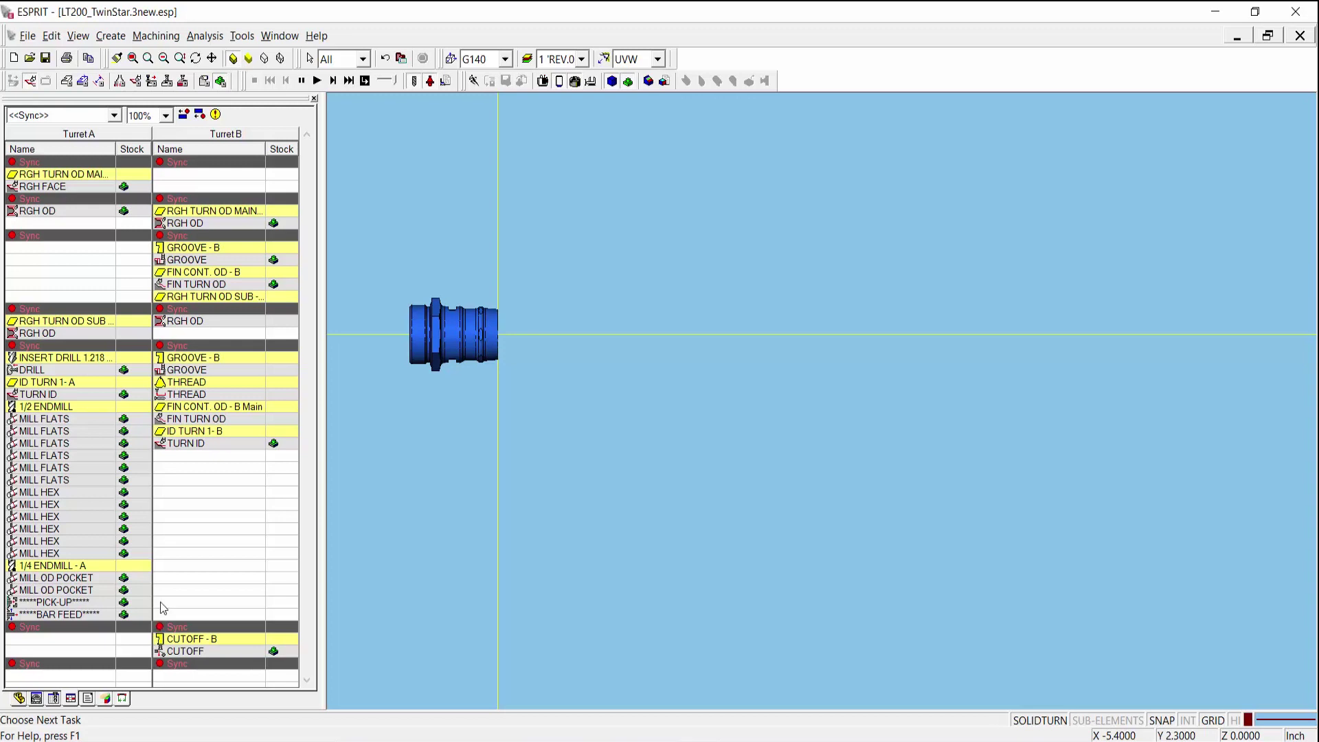
click(365, 81)
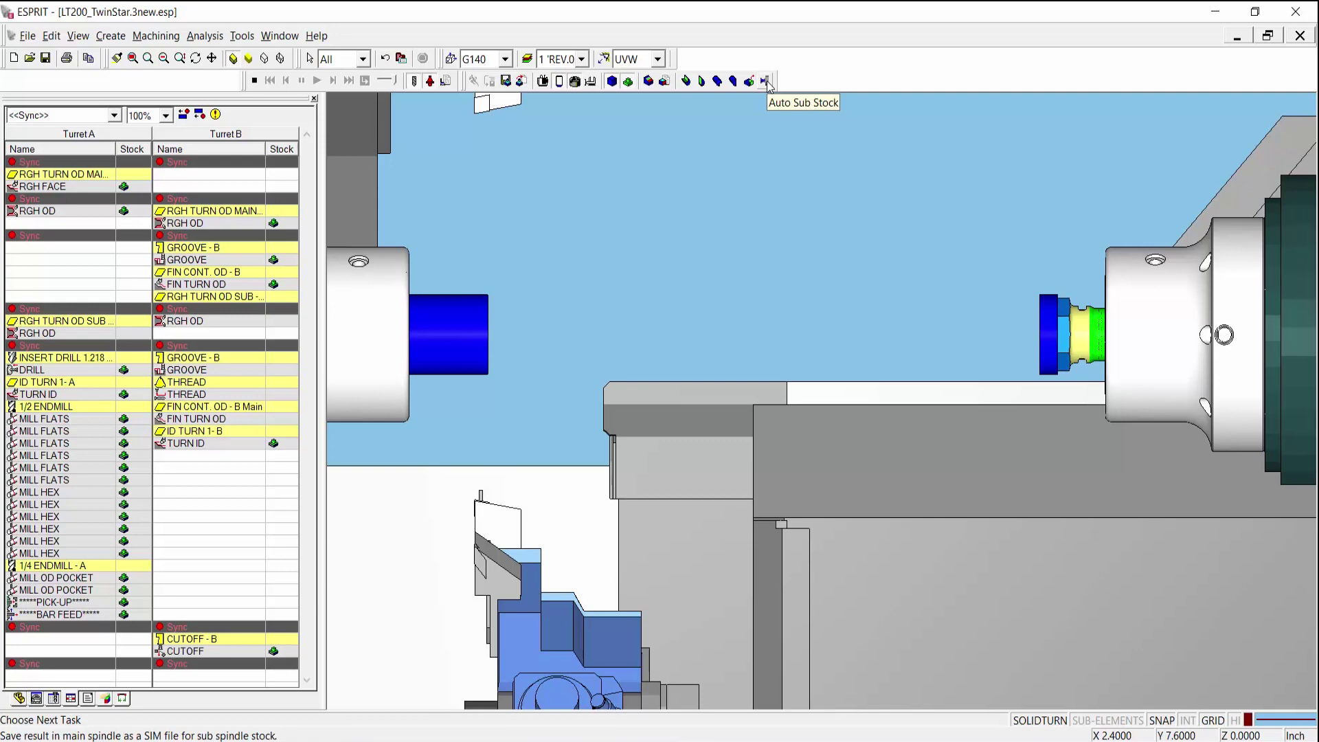
click(767, 83)
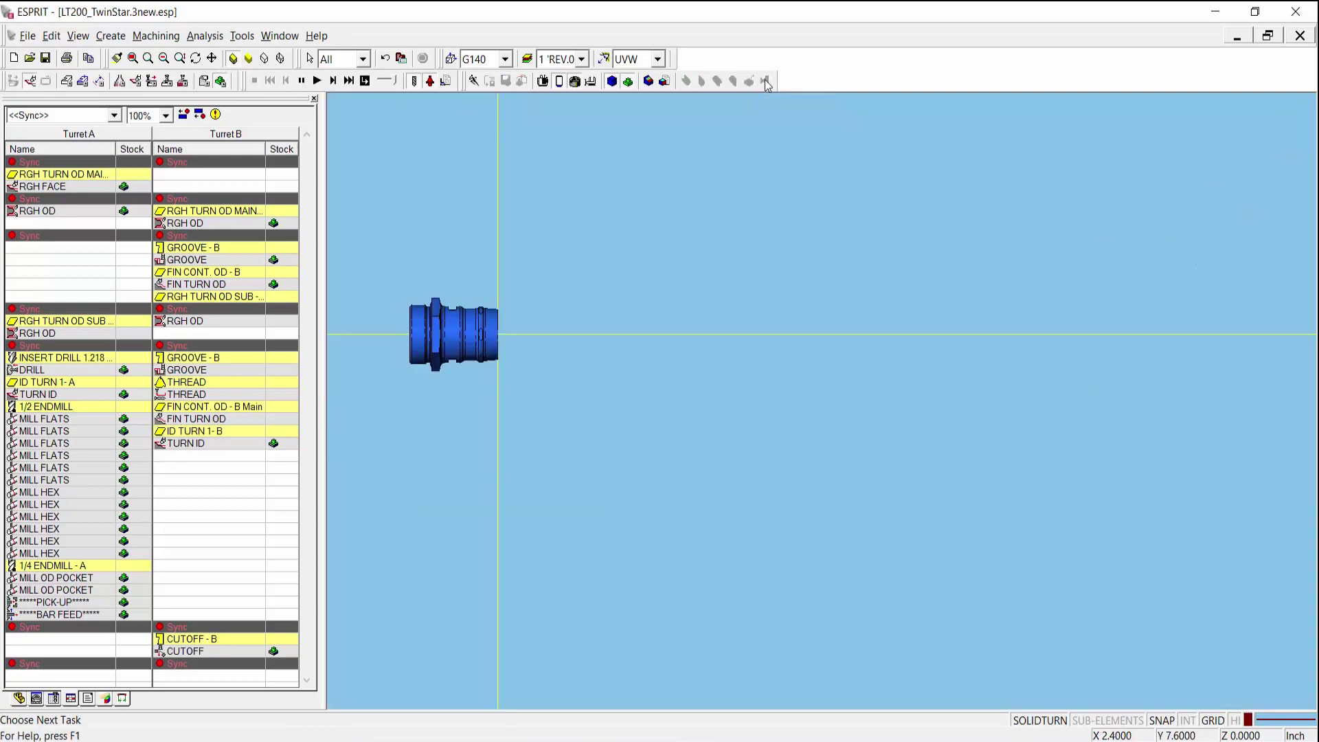
- Set the Sub Stock solid colour to blue in Simulation Parameters and save
click(445, 83)
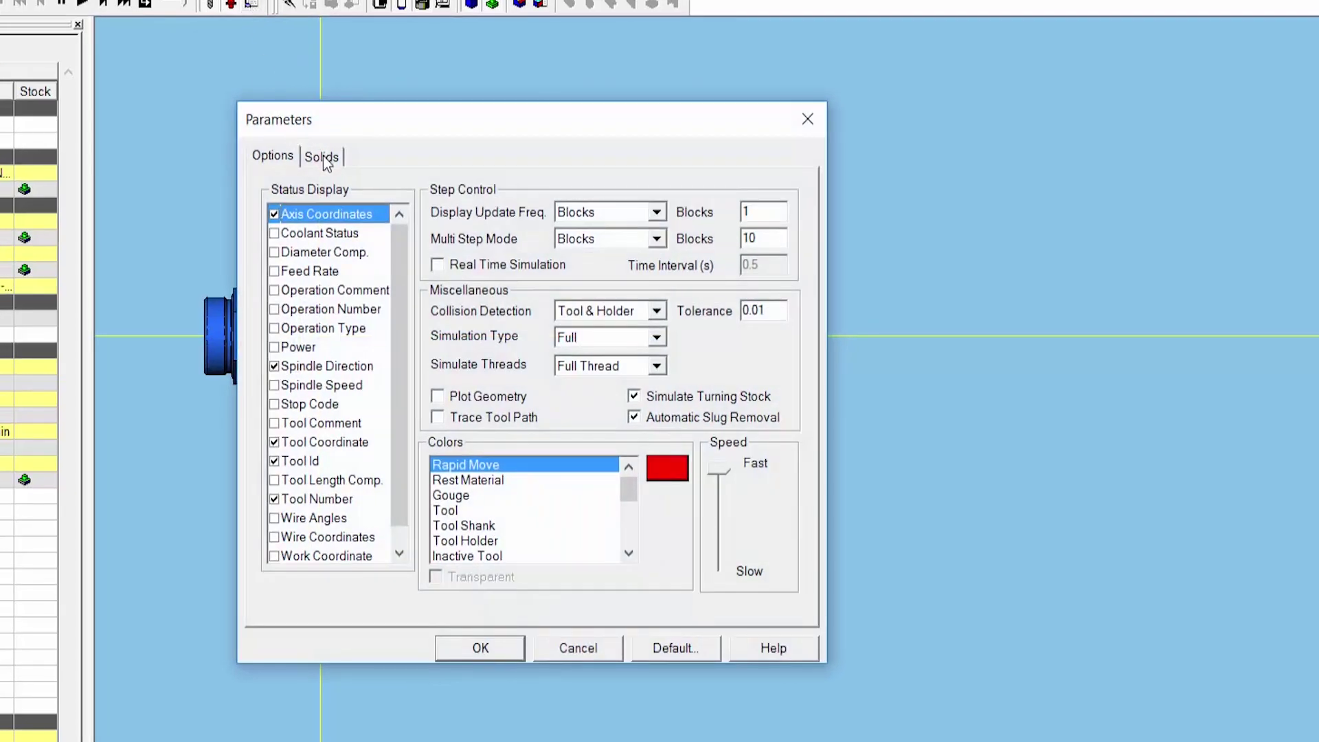
click(501, 200)
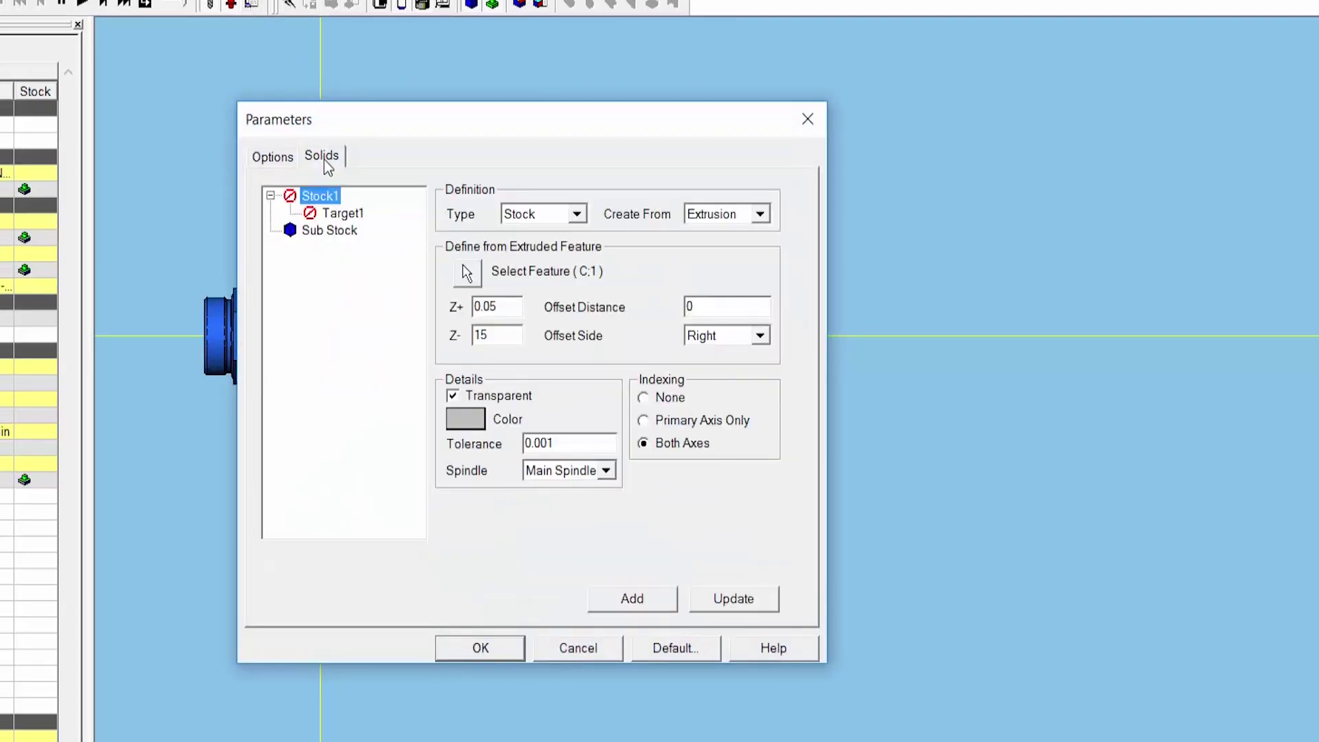
click(332, 238)
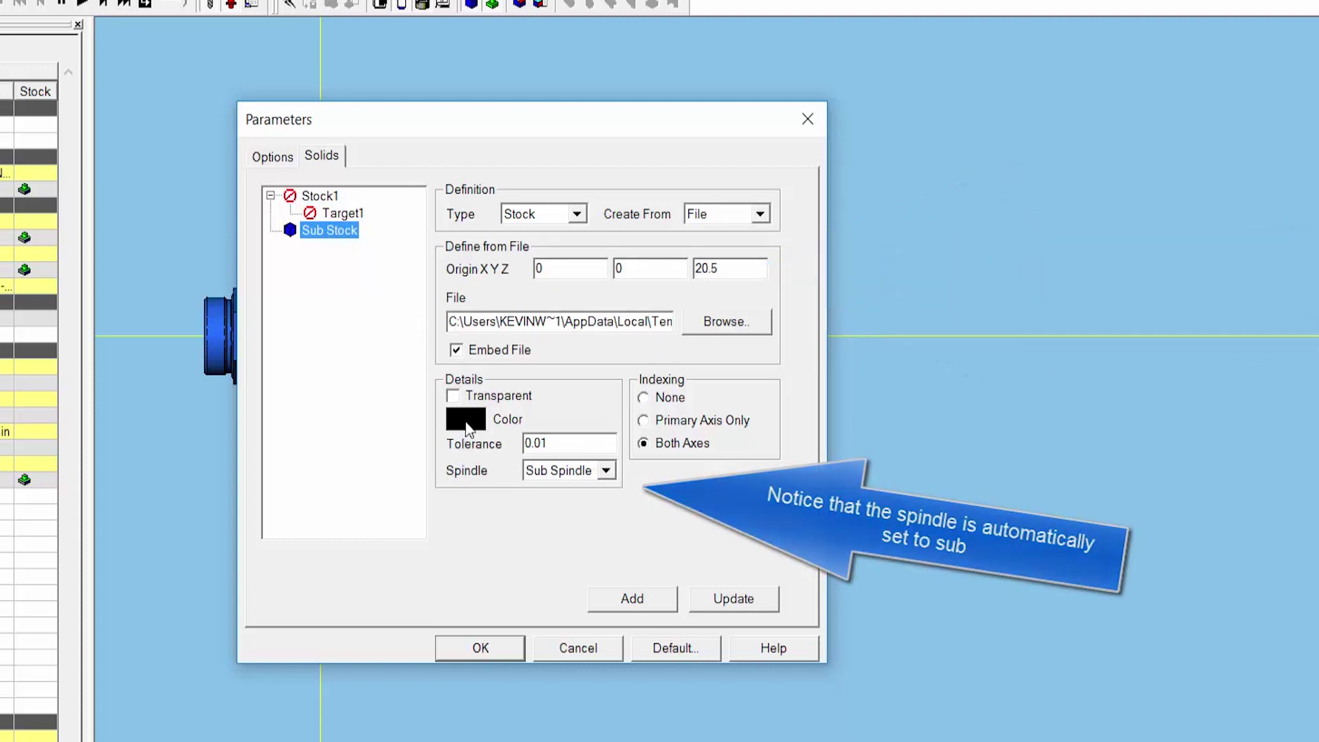
click(467, 428)
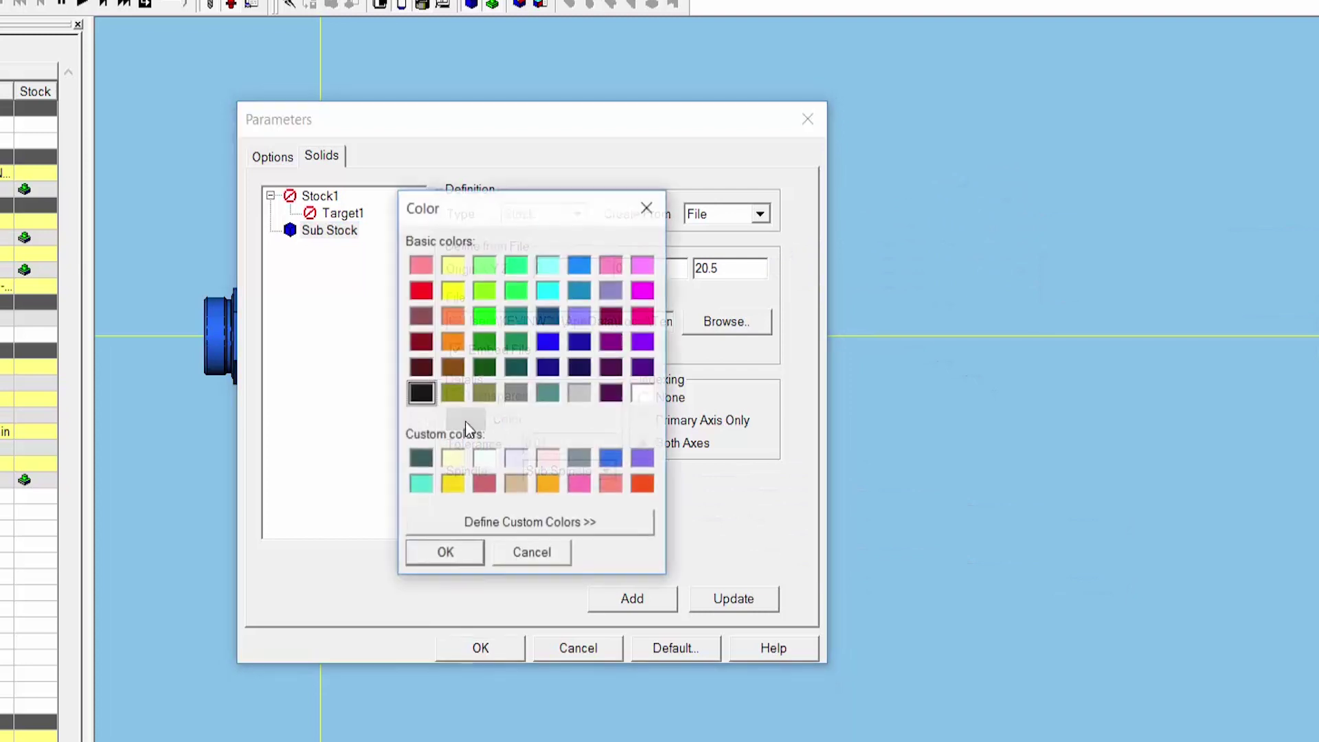
click(548, 344)
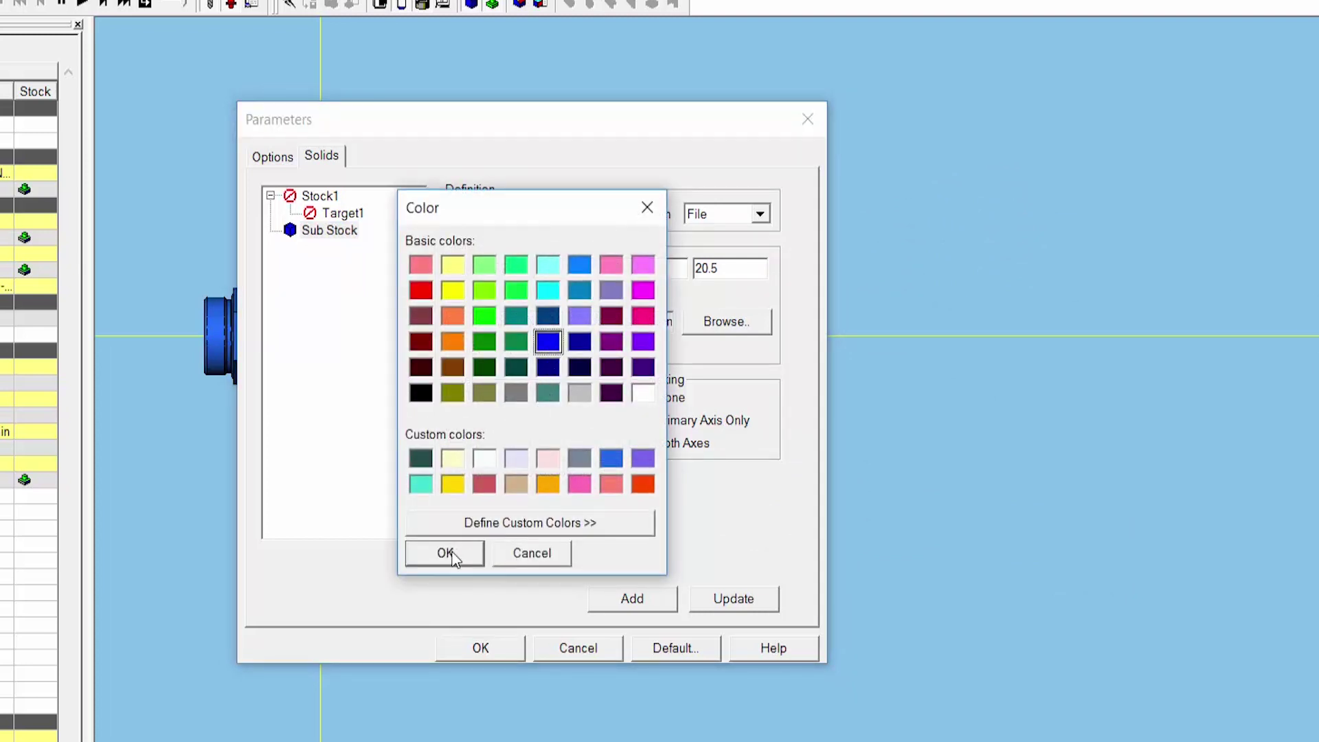
click(446, 553)
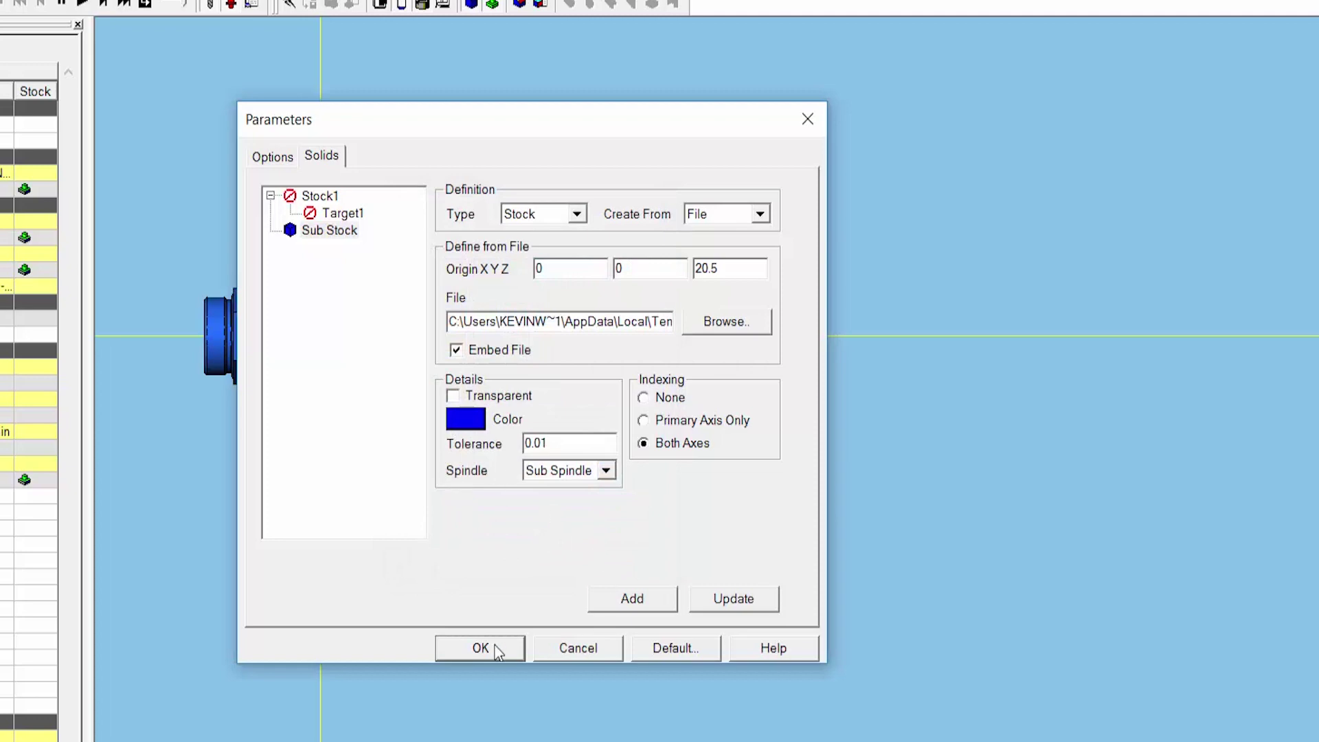
click(343, 234)
click(714, 601)
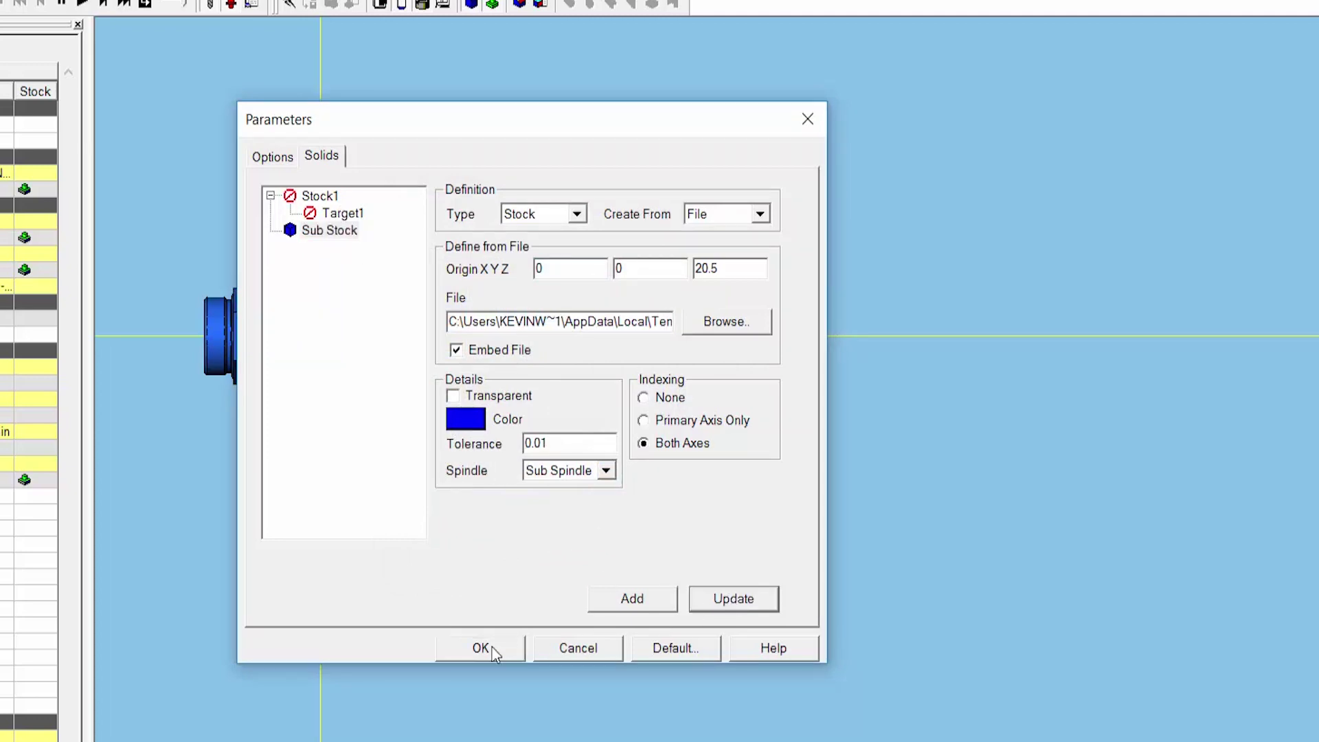
click(482, 646)
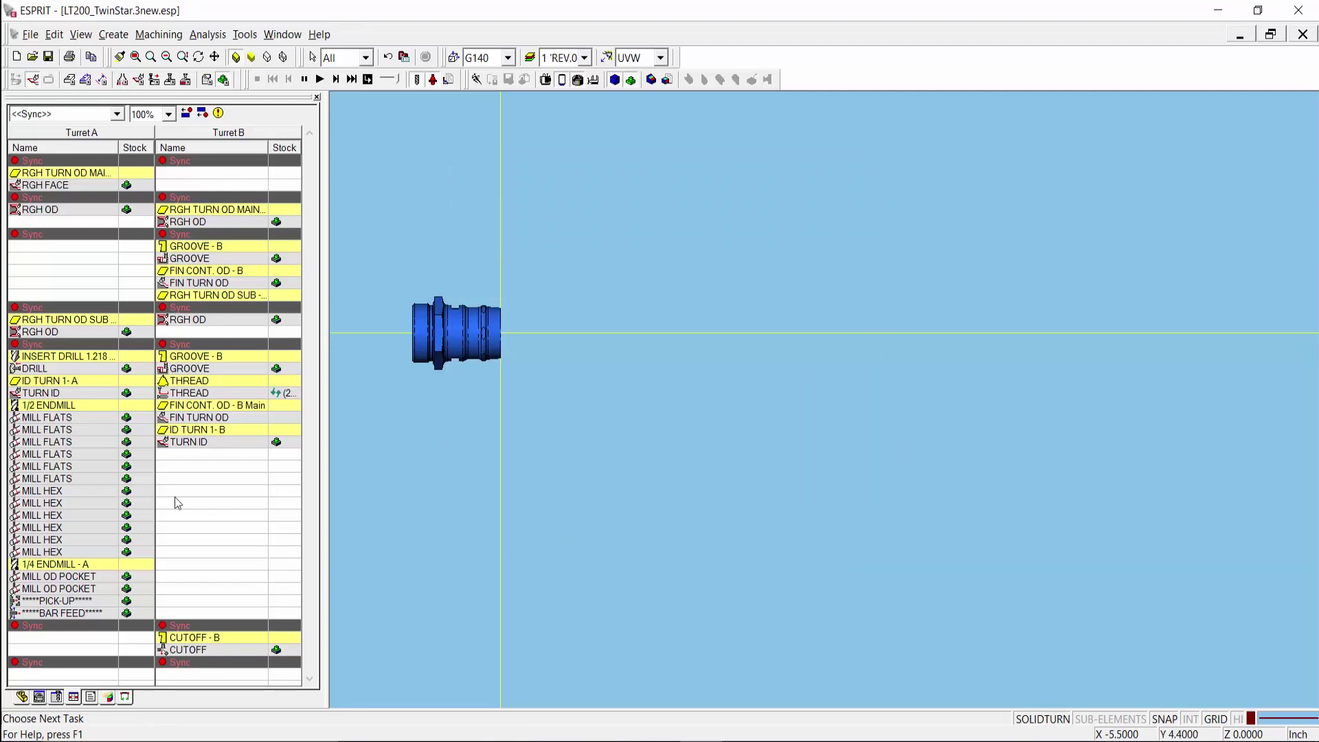
- Run the final simulation again and play it with stock in both spindles
click(319, 80)
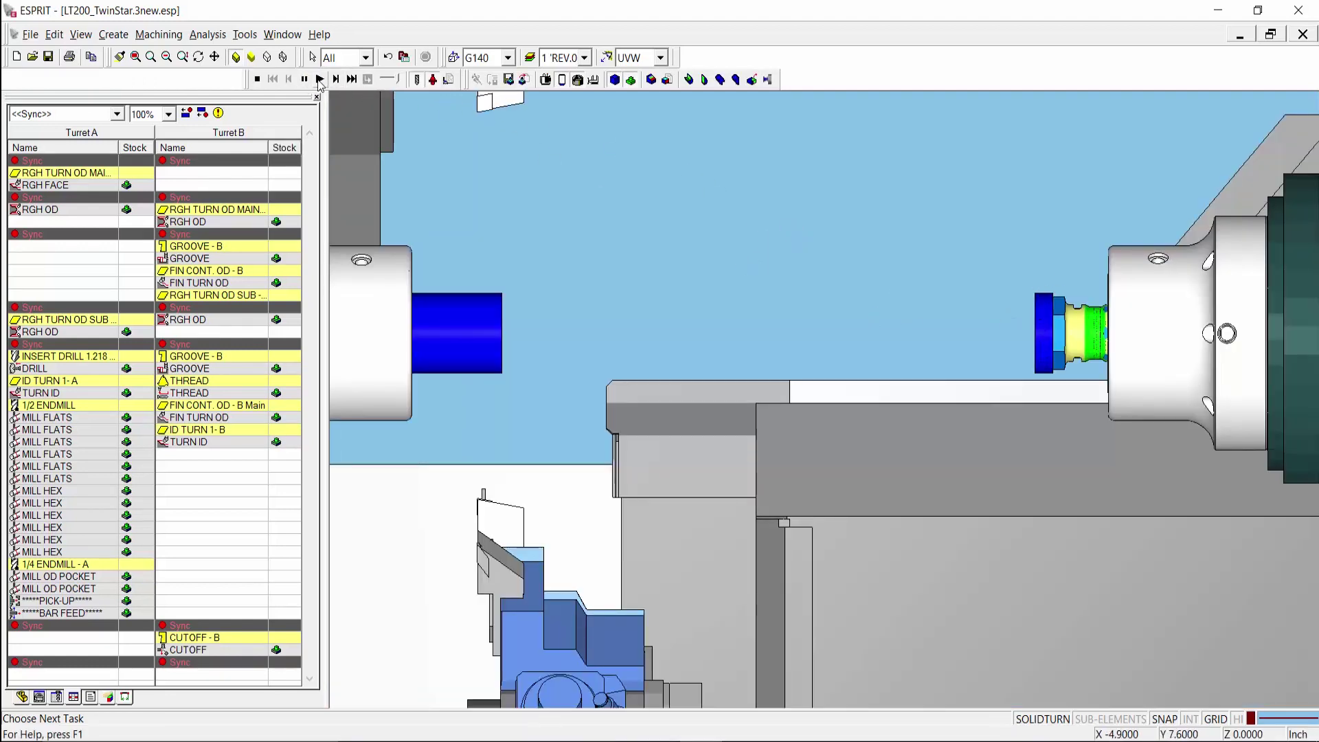
click(319, 80)
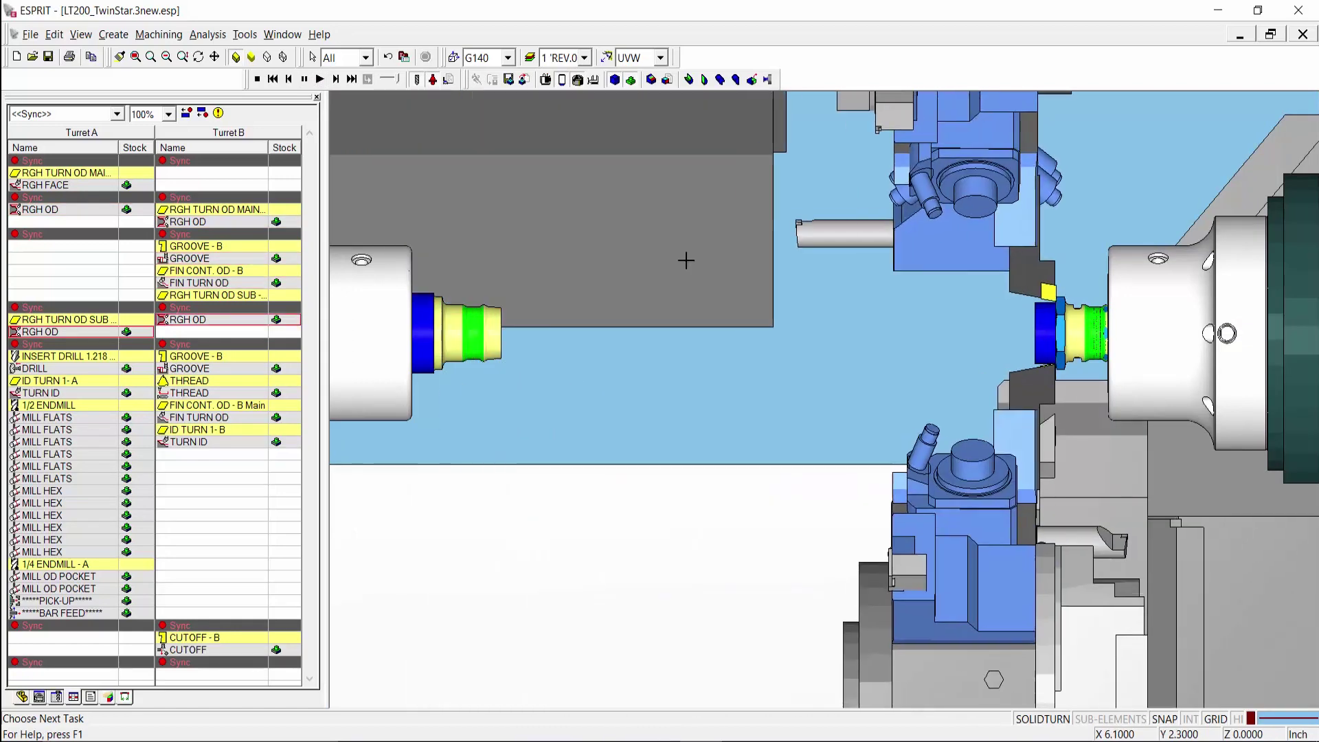